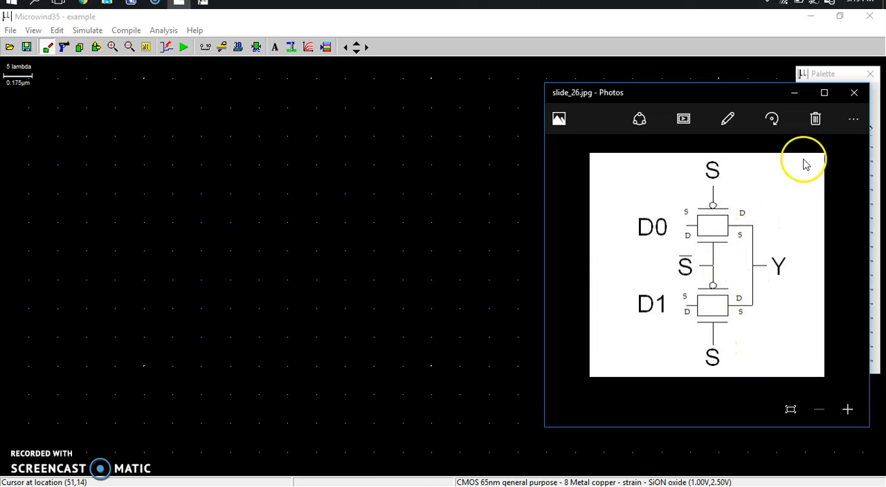
In the Microwind layout, generate a two-finger nMOS 1.000 µm wide and 0.200 µm long and place it low in the empty drawing
left_click(465, 132)
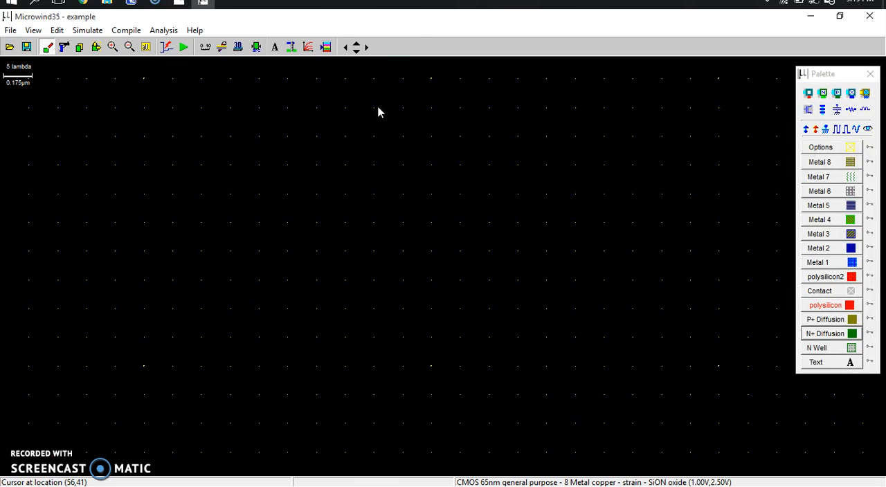
left_click(326, 47)
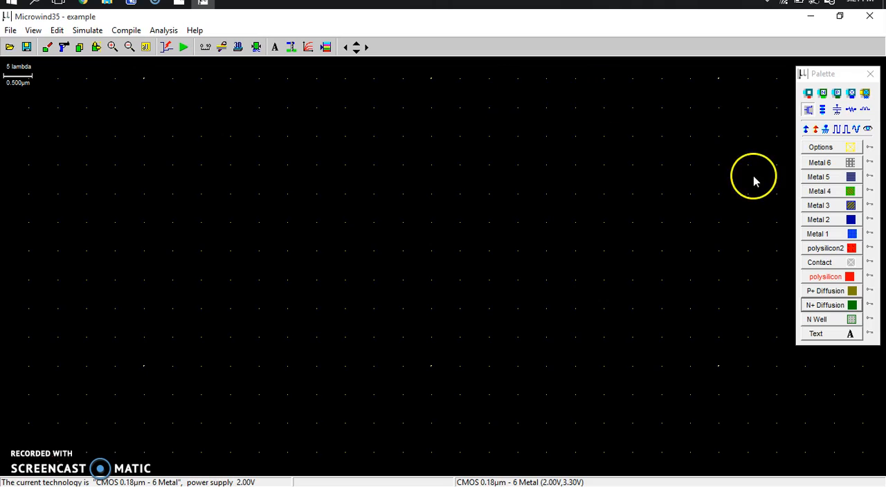
left_click(808, 109)
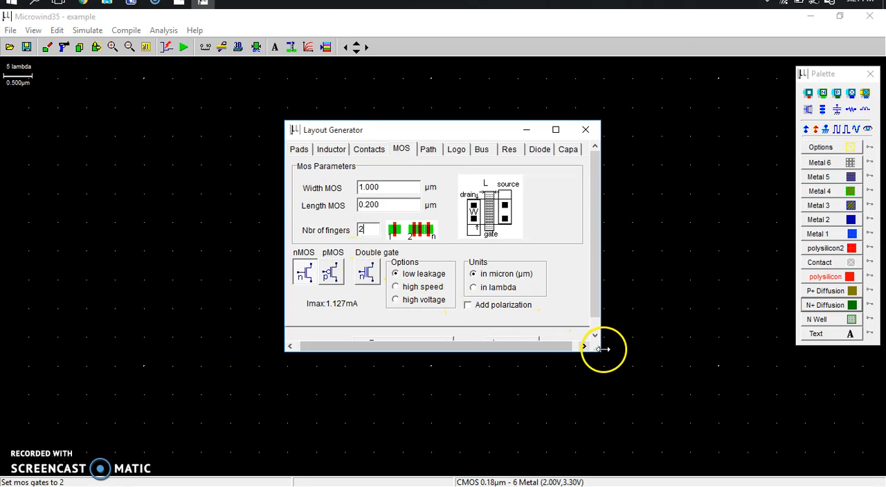
left_click_drag(599, 353, 621, 372)
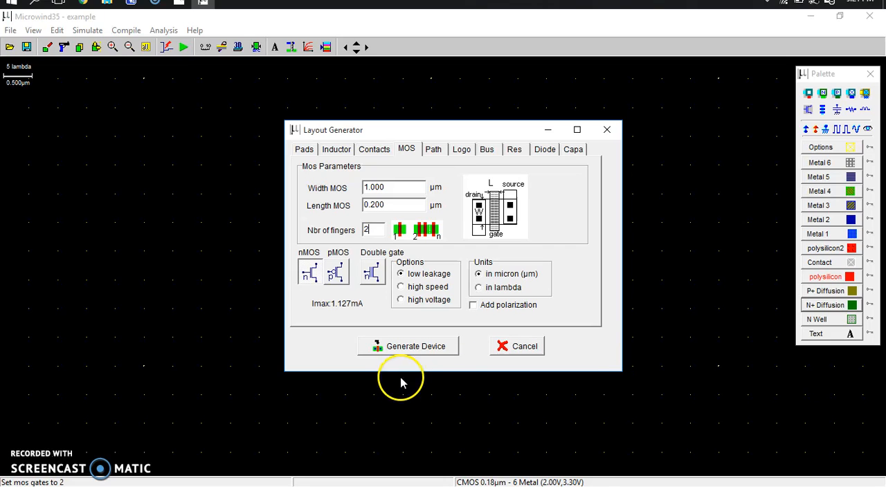
left_click(416, 348)
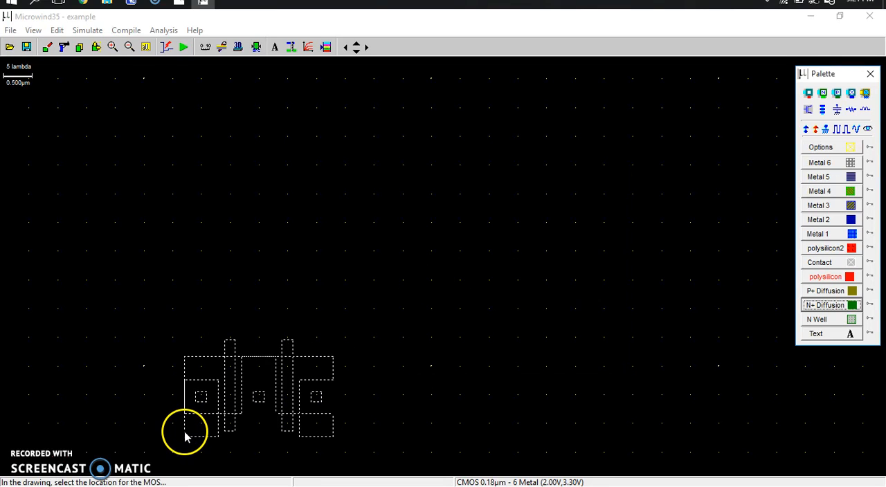
left_click(185, 436)
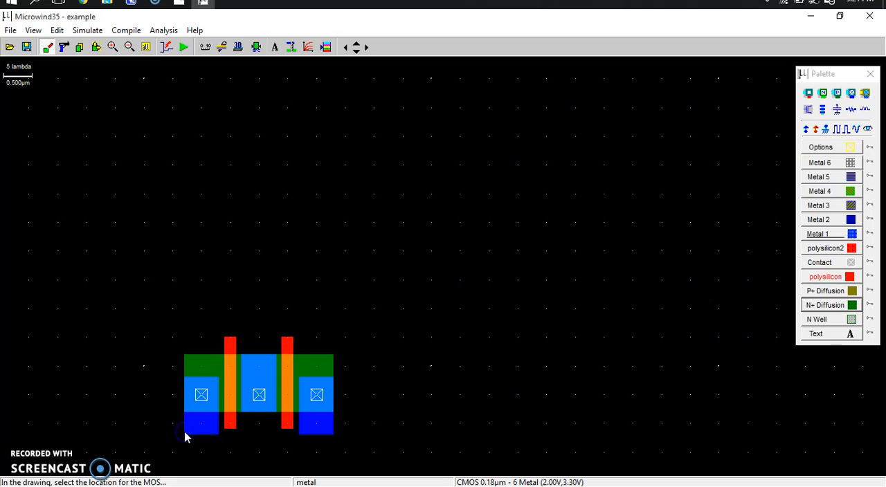
Generate a two-finger pMOS 3.2 µm wide and 0.200 µm long and place it above the nMOS, aligned with it
left_click(808, 110)
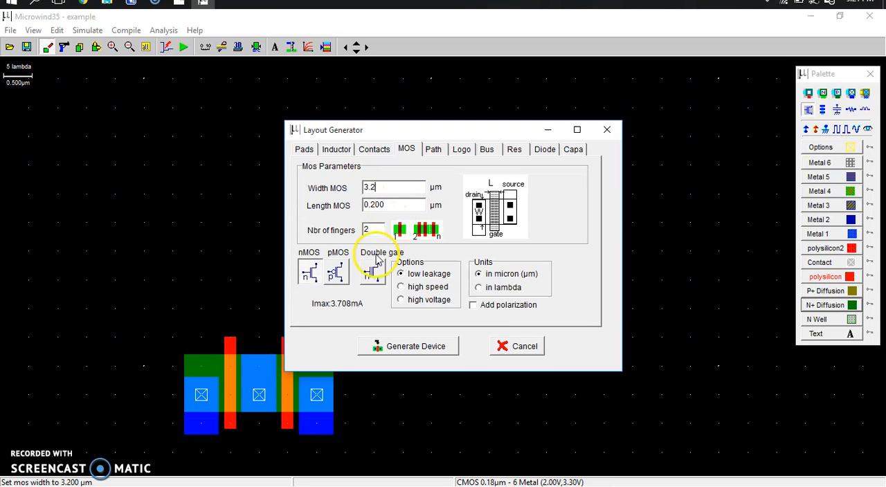
left_click(335, 270)
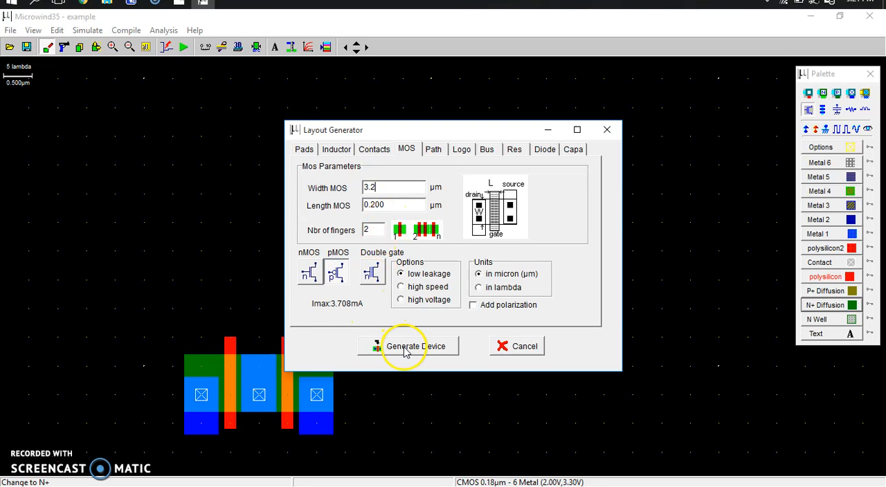
left_click(405, 349)
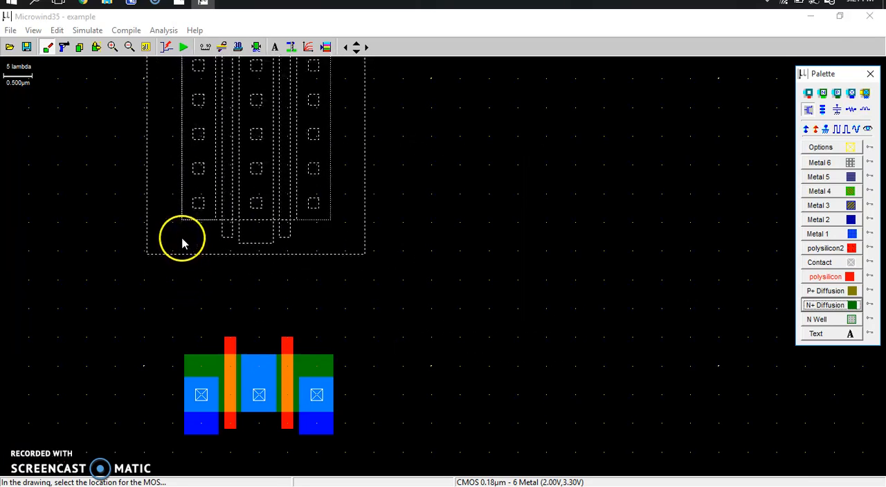
left_click(184, 239)
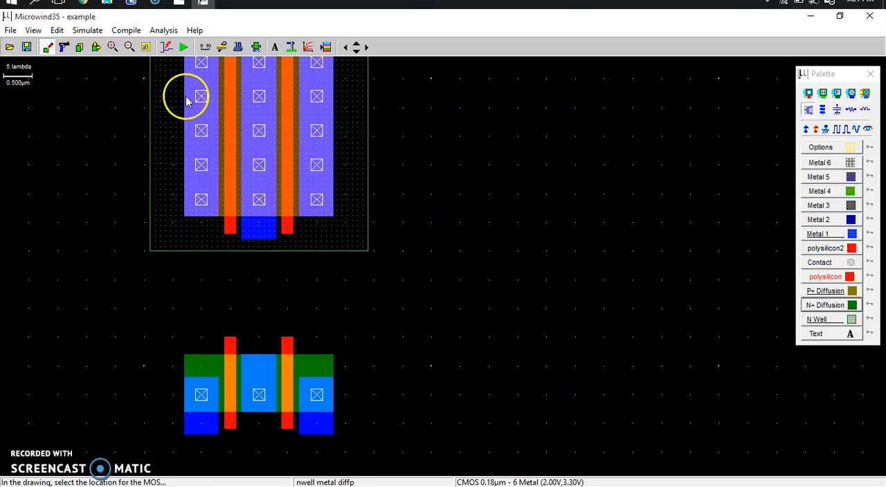
Stretch the pMOS's middle metal strip down to the nMOS's middle contact, making it about 5.6 µm long
left_click(148, 49)
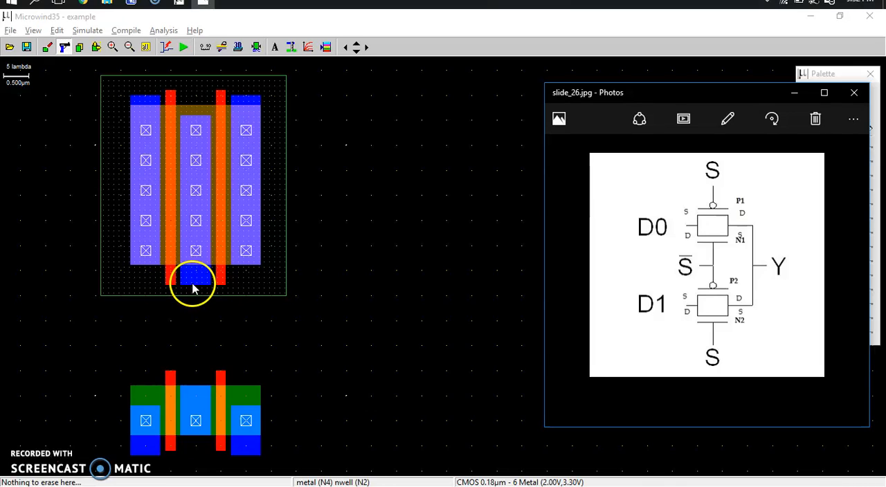
left_click(96, 46)
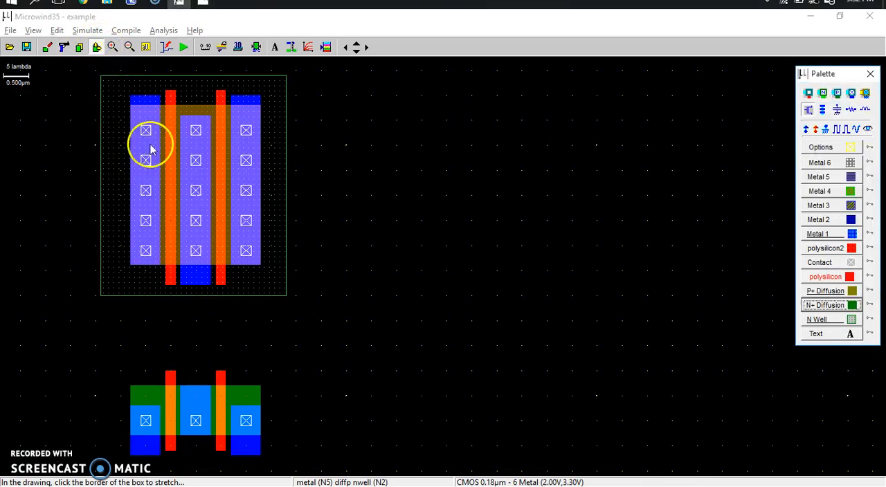
left_click_drag(205, 290, 204, 399)
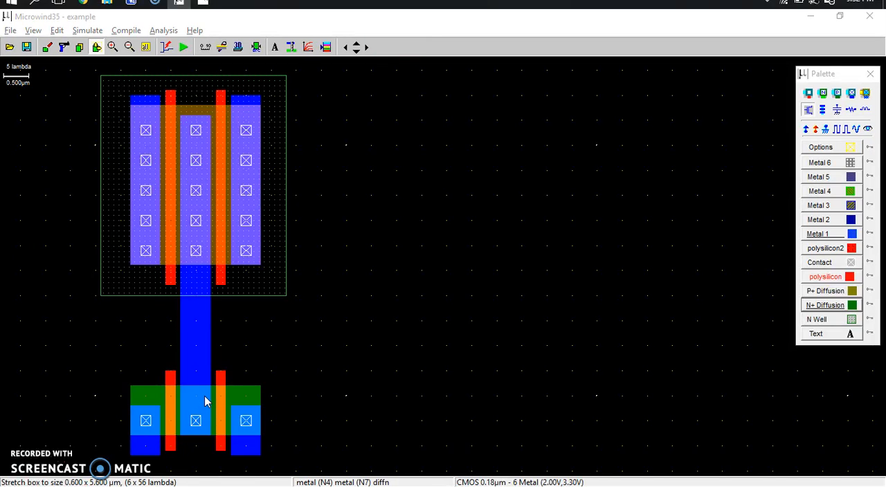
Check the reference schematic, then label the pMOS pair p1 above its left terminal and p2 above its right terminal
key("alt+Tab")
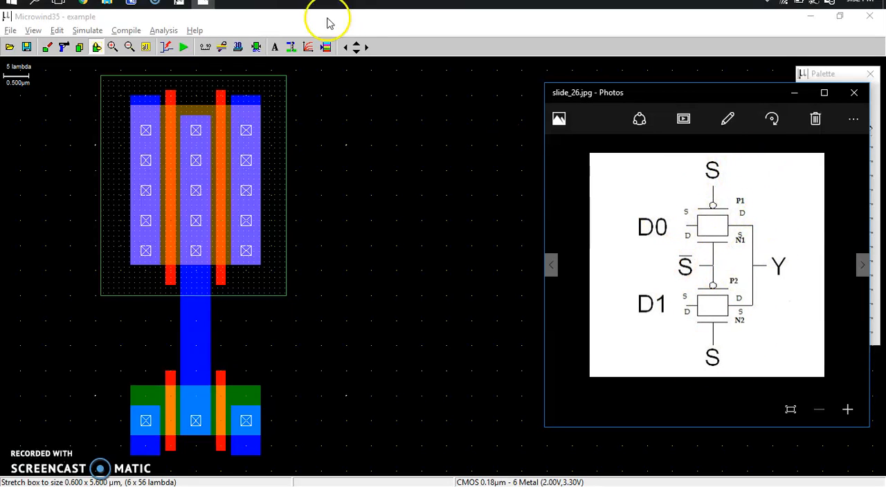
left_click(273, 50)
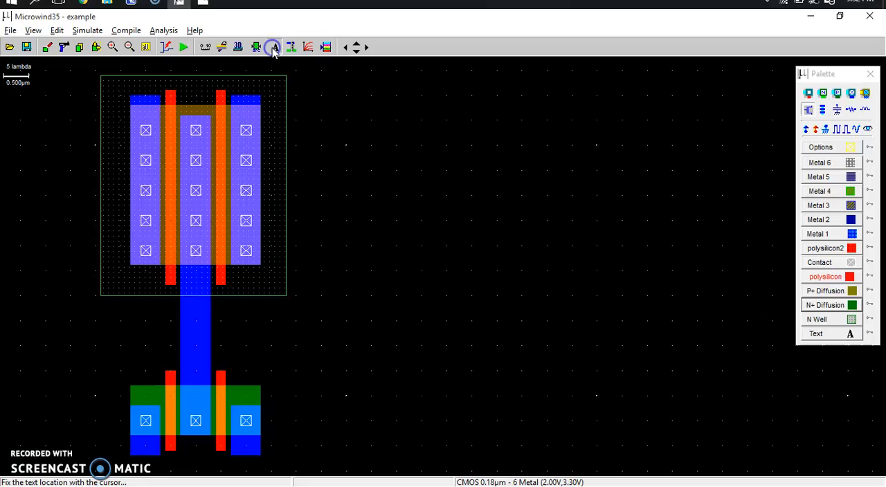
left_click(147, 84)
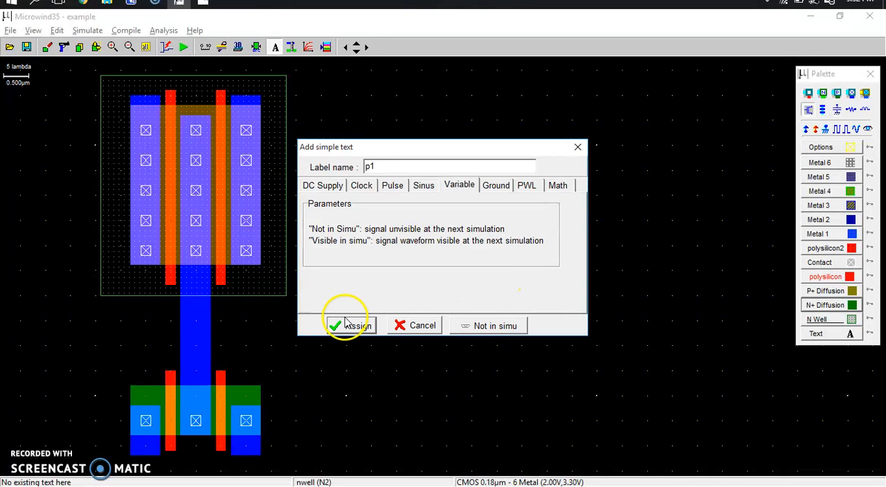
left_click(348, 331)
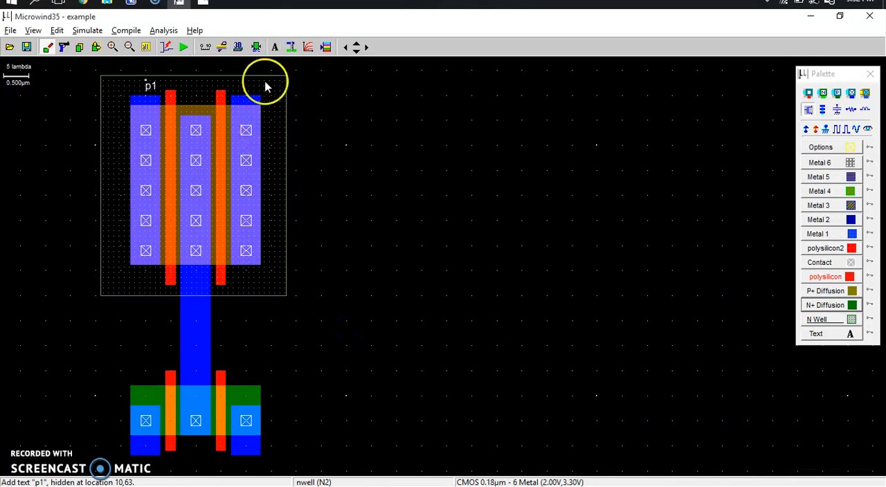
left_click(276, 50)
left_click(270, 54)
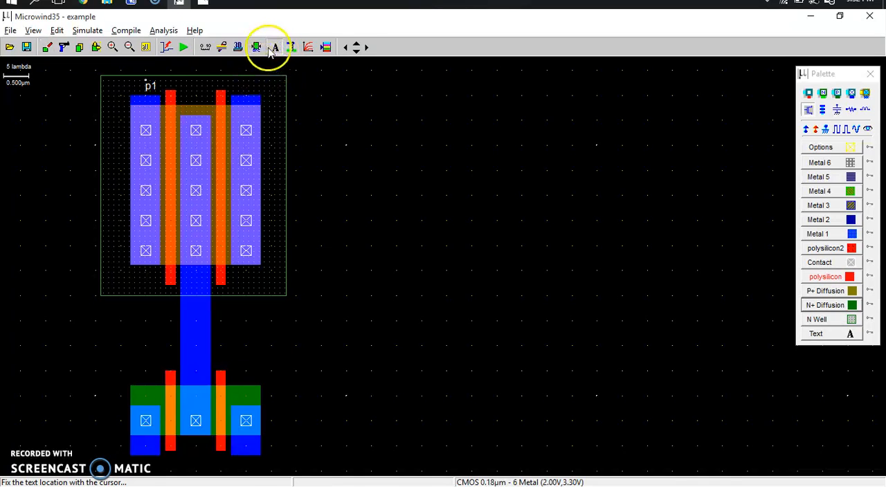
left_click(236, 88)
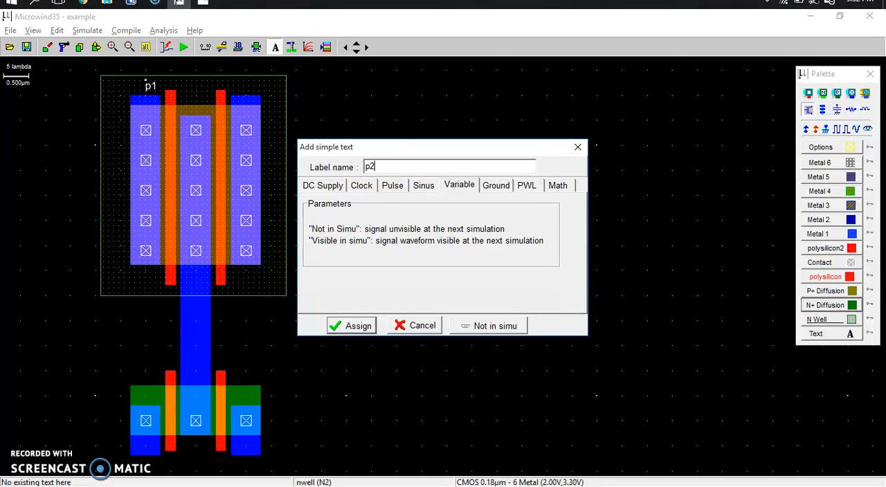
left_click(348, 328)
Label the nMOS pair n2 above its left terminal and n1 above its right terminal
left_click(274, 48)
left_click(119, 400)
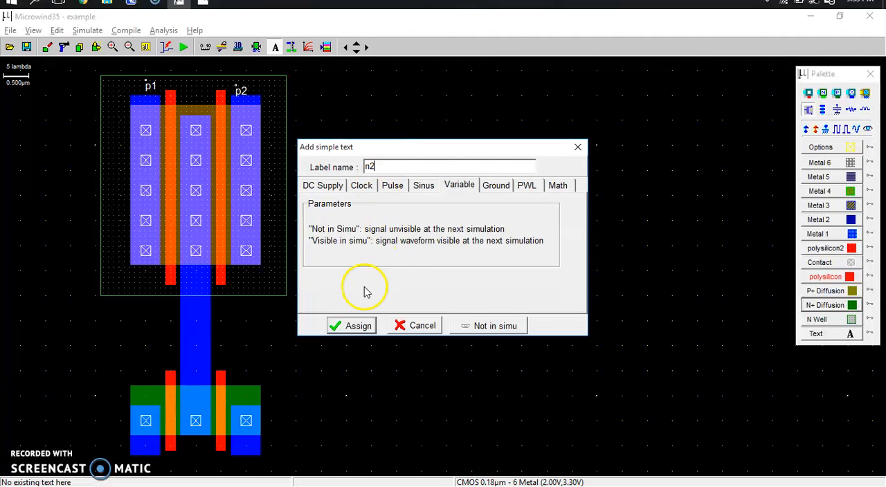
left_click(359, 326)
left_click(275, 48)
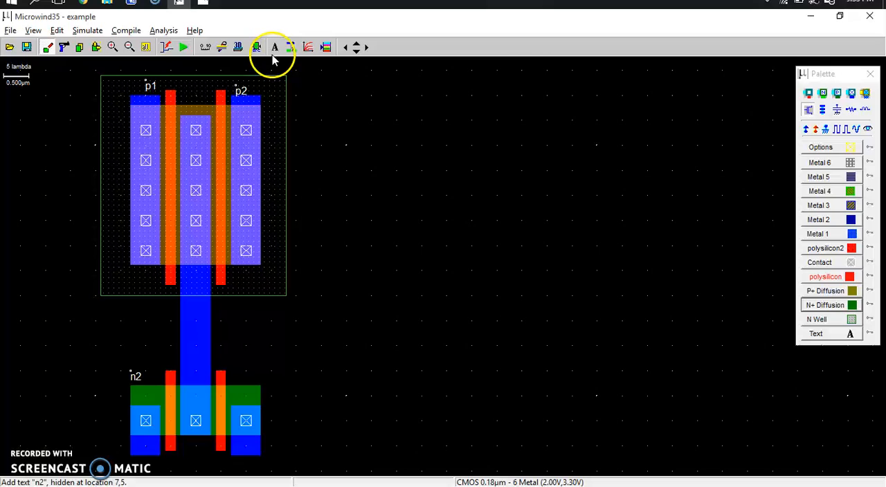
left_click(262, 369)
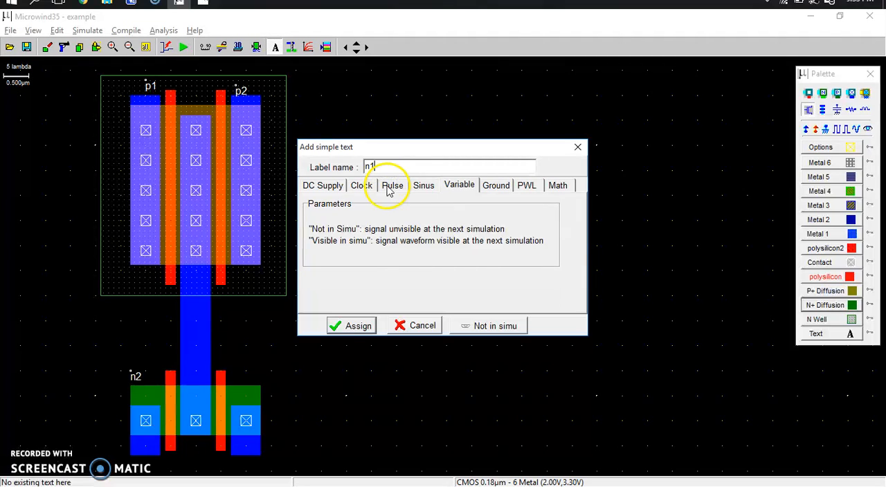
left_click(362, 328)
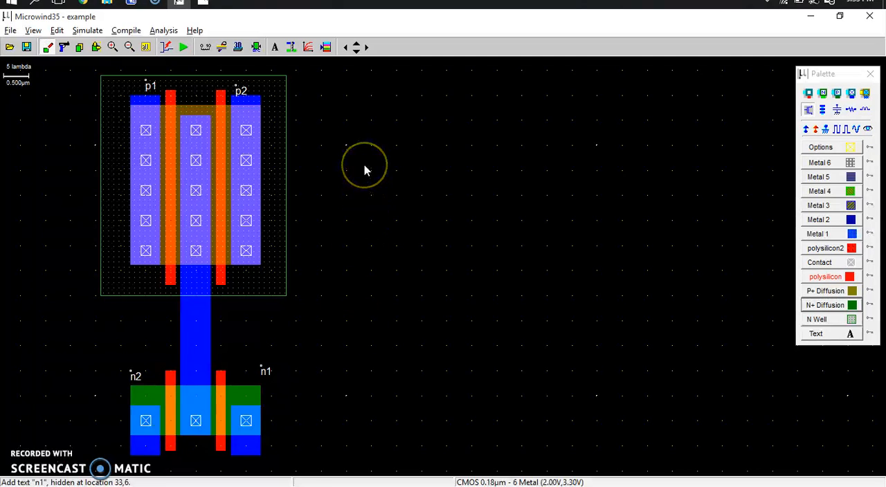
Stretch both pMOS polysilicon gates down to the matching nMOS gates, about 5.7 µm and 5.8 µm long, following the reference schematic
key("alt+Tab")
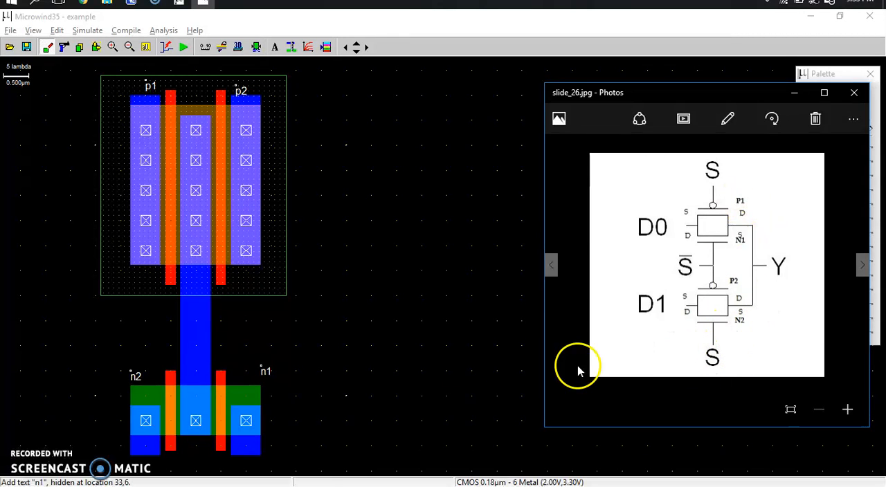
left_click(96, 46)
left_click(168, 283)
left_click_drag(170, 287, 168, 378)
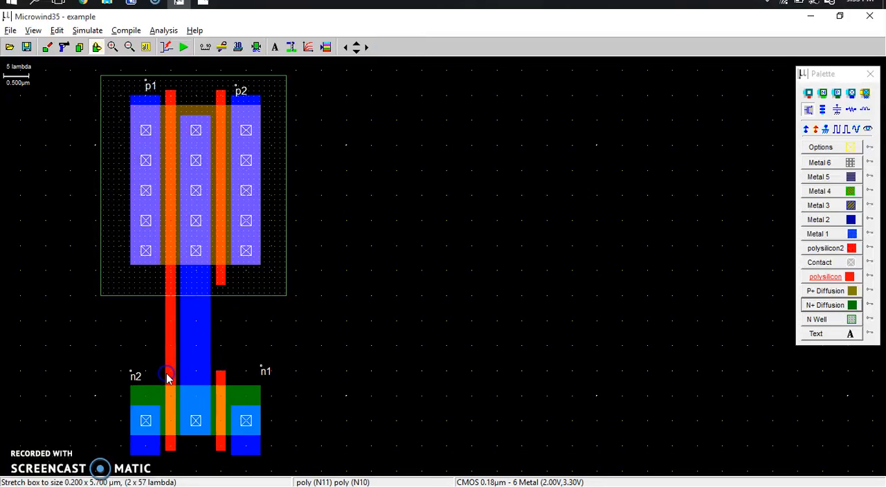
key("alt+Tab")
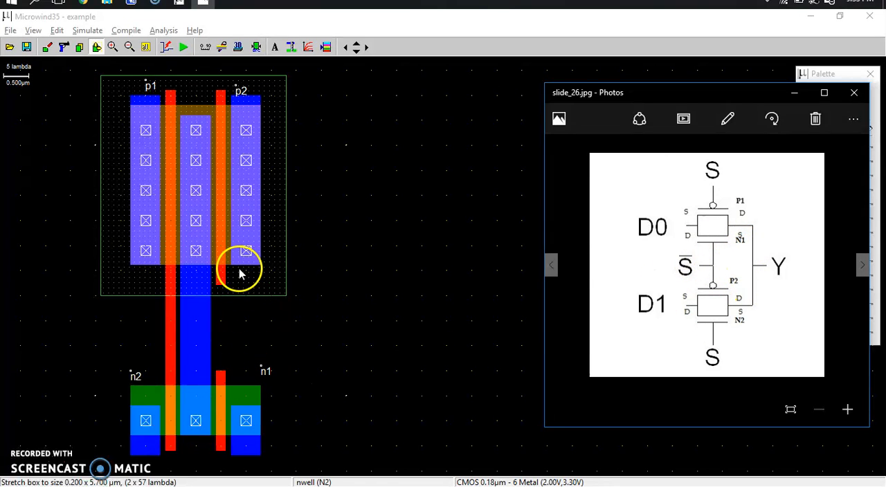
left_click(219, 290)
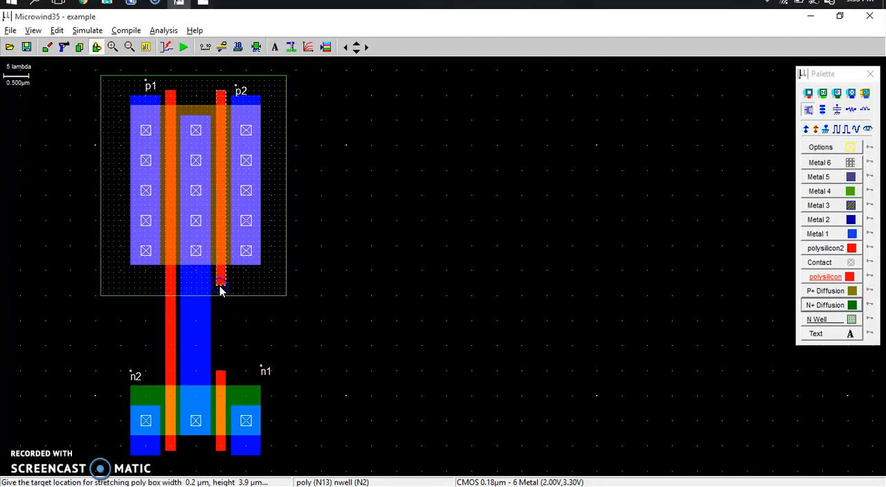
left_click(217, 373)
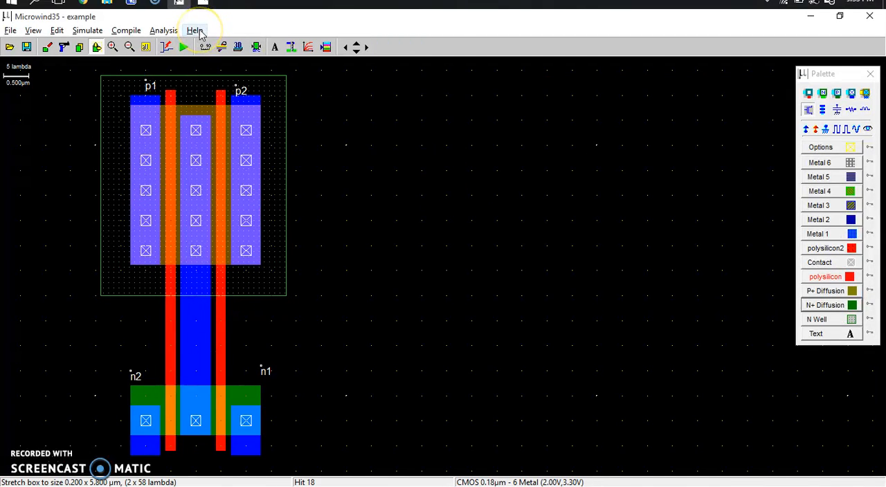
Stretch p1's left metal strip down to about 4.9 µm and n1's right metal strip up to about 2.8 µm so their ends overlap in height
key("alt+Tab")
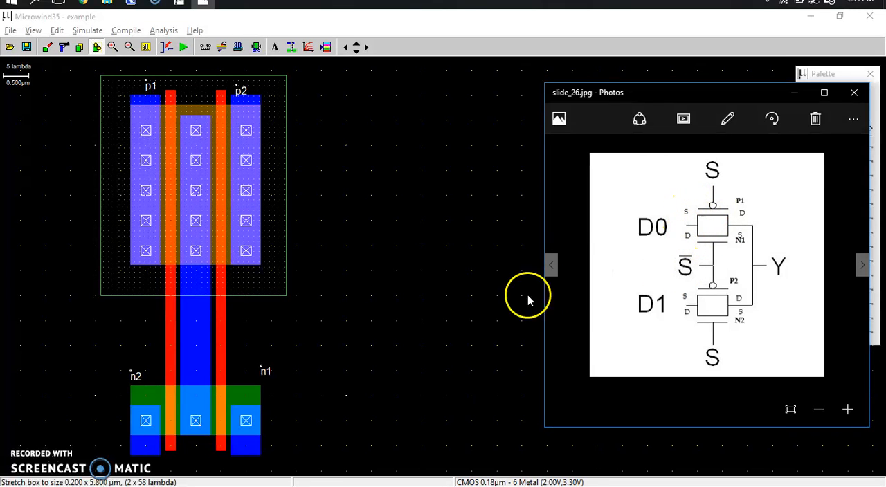
left_click_drag(136, 268, 136, 322)
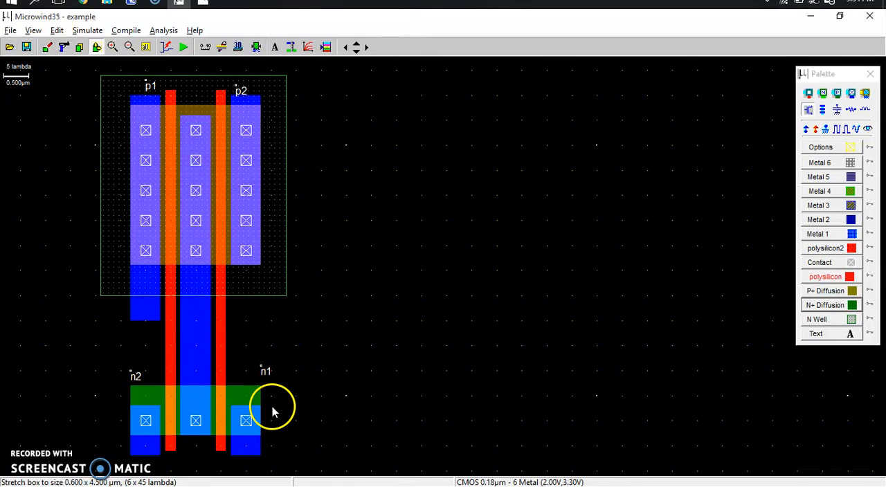
left_click(245, 415)
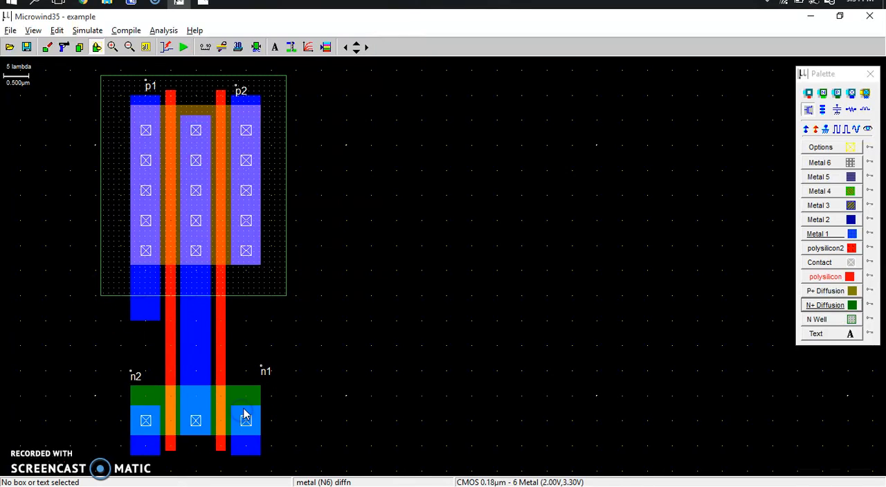
left_click_drag(247, 413, 250, 315)
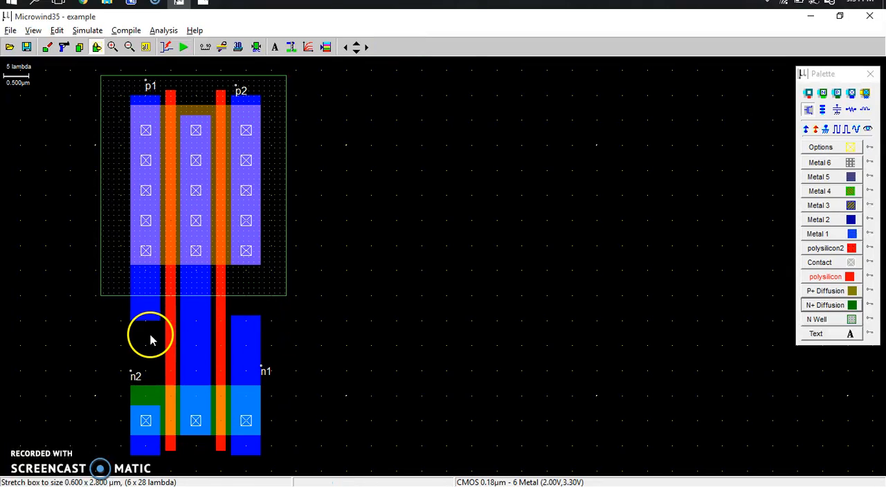
left_click_drag(142, 325, 143, 346)
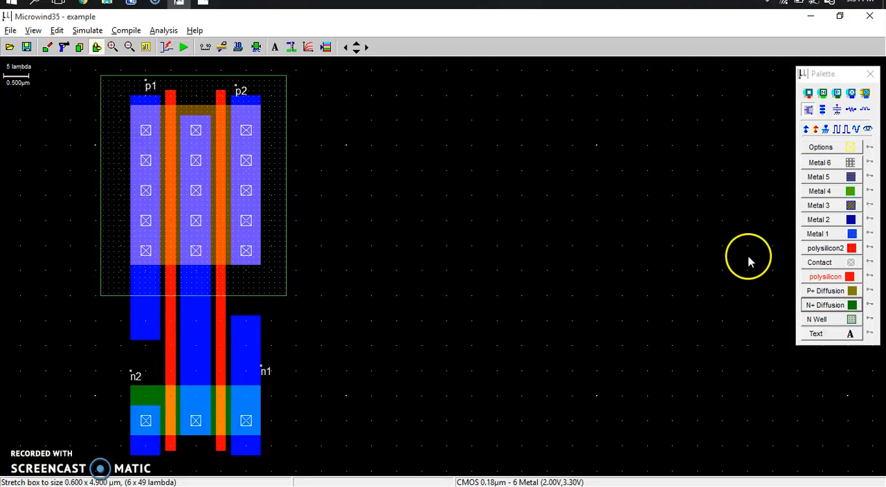
Draw a metal 2 box about 2.6 by 0.5 µm across the gap, spanning from p1's metal strip to n1's
left_click(850, 220)
mouse_move(157, 328)
left_mouse_down()
mouse_move(142, 312)
mouse_move(130, 316)
left_mouse_up()
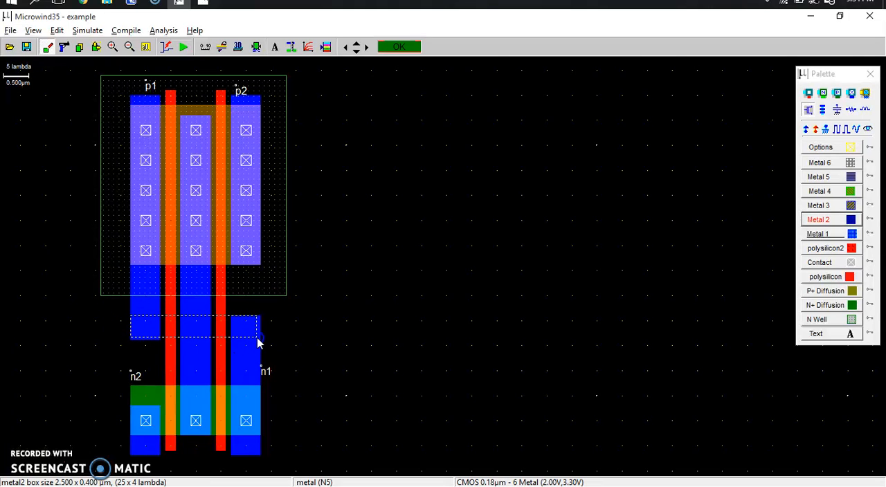
left_click_drag(261, 341, 260, 341)
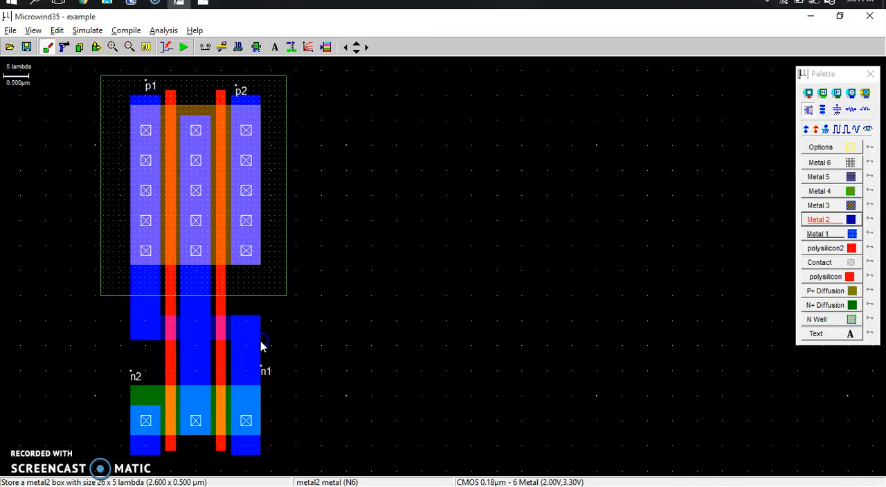
Place metal 1 to metal 2 contacts on n1's metal strip and p1's metal strip where the metal 2 box crosses them
left_click(850, 92)
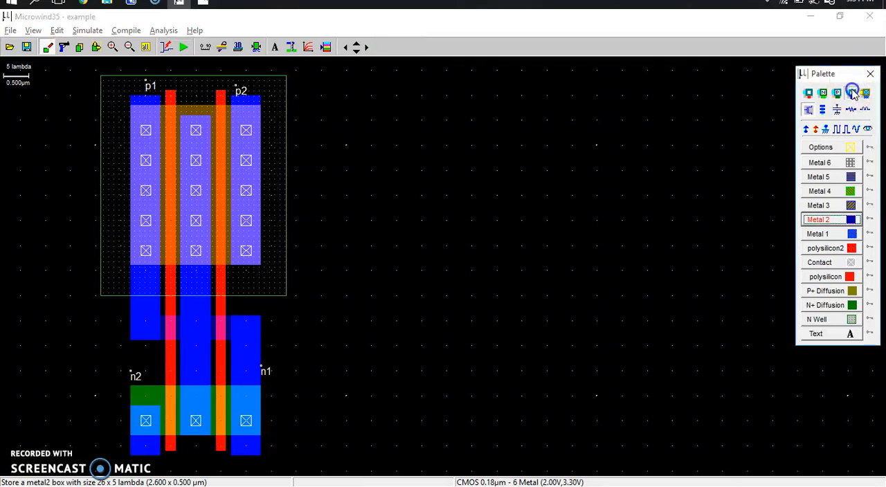
left_click(247, 335)
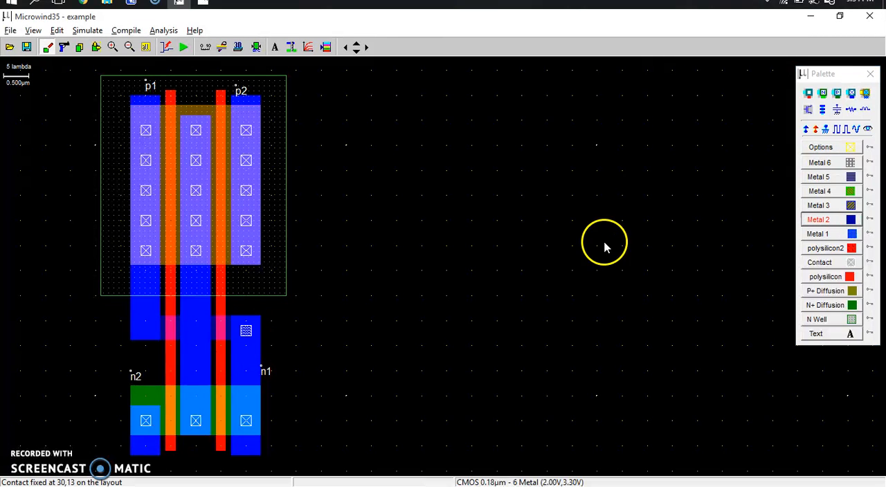
left_click(851, 93)
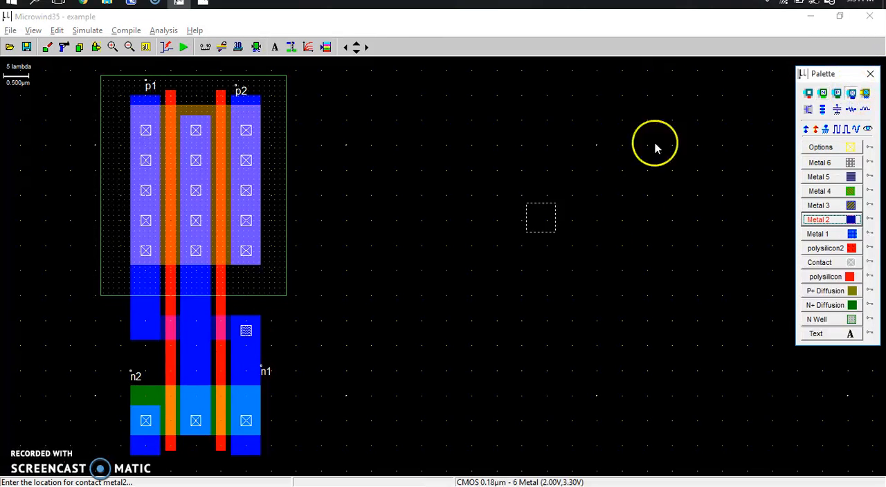
left_click(144, 325)
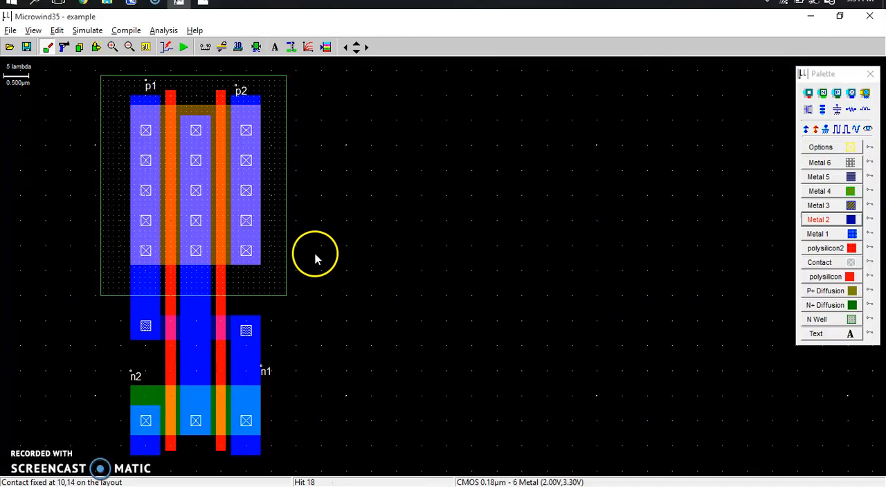
Stretch n2's metal strip up over its diffusion and down below the gates, to about 2.2 µm long, following the reference schematic
key("alt+Tab")
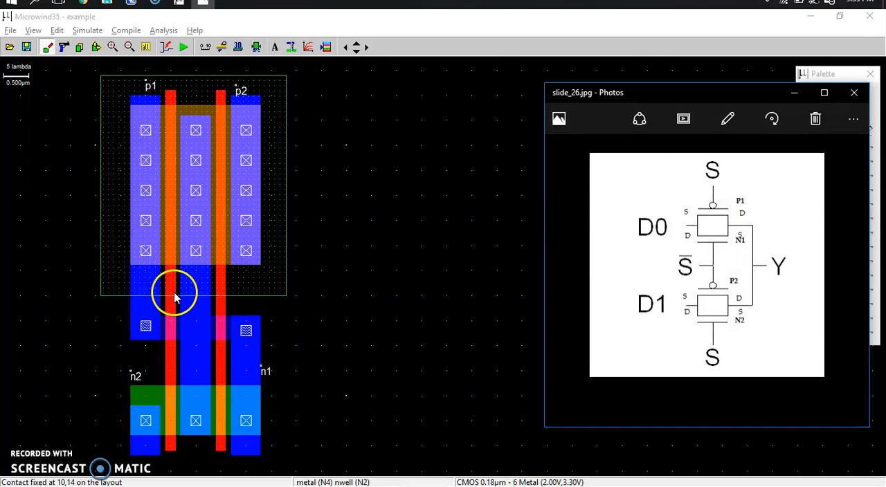
left_click(356, 53)
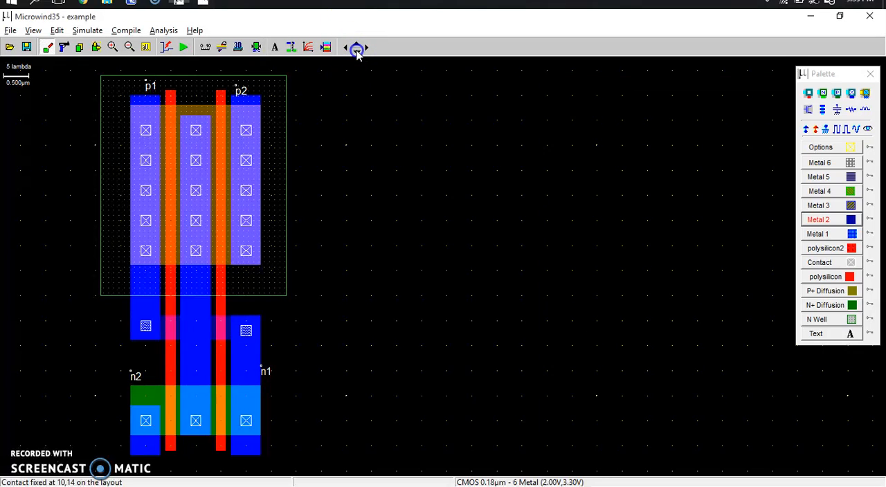
left_click(357, 53)
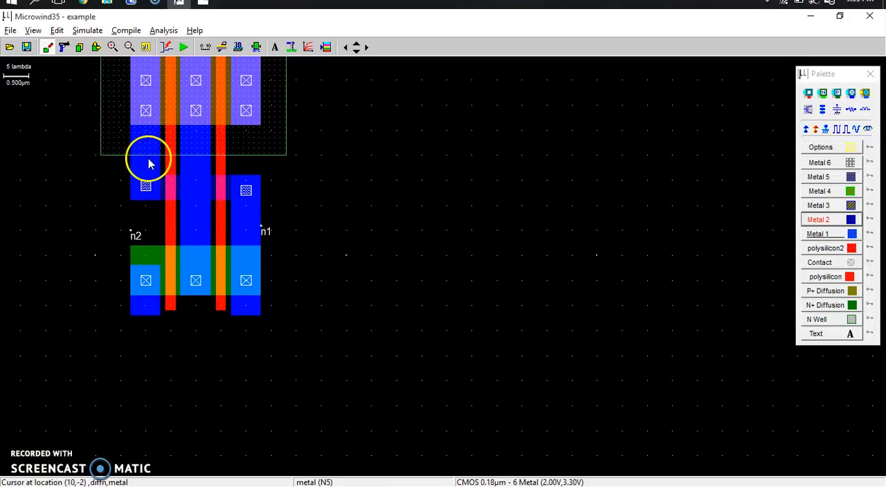
left_click(101, 47)
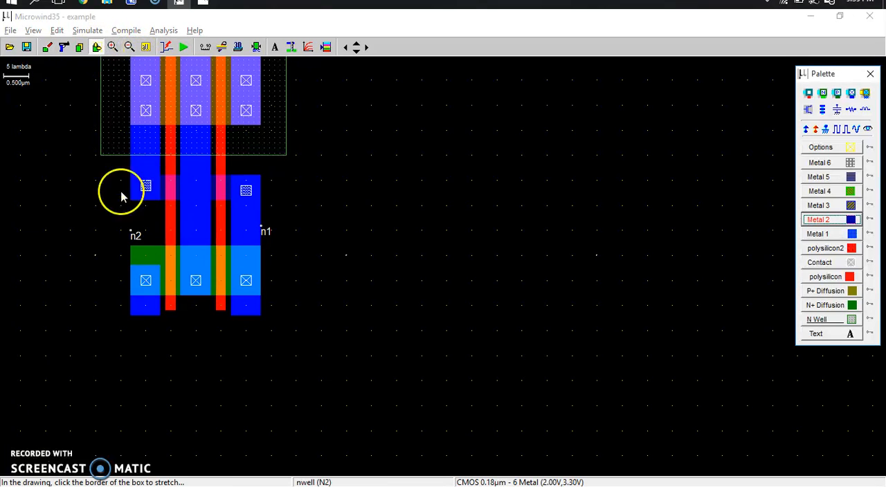
left_click(144, 268)
left_click(144, 265)
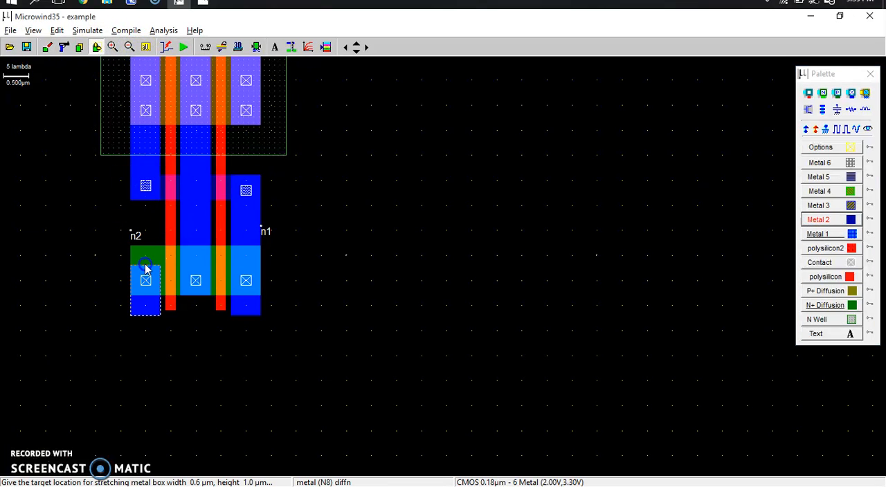
left_click(146, 271)
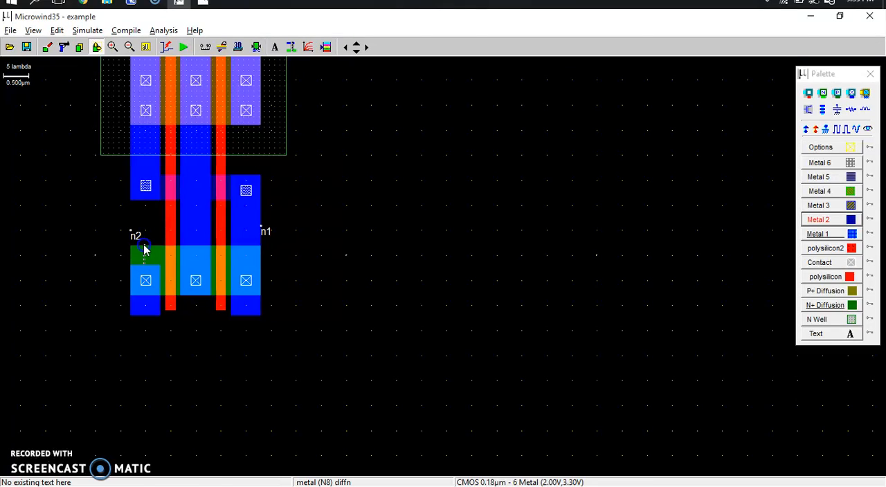
left_click(146, 251)
left_click(145, 236)
left_click(144, 318)
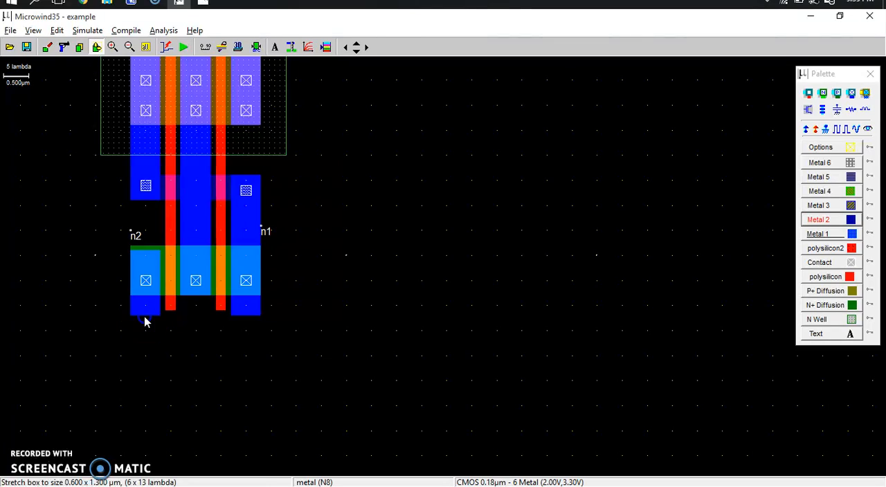
left_click(145, 359)
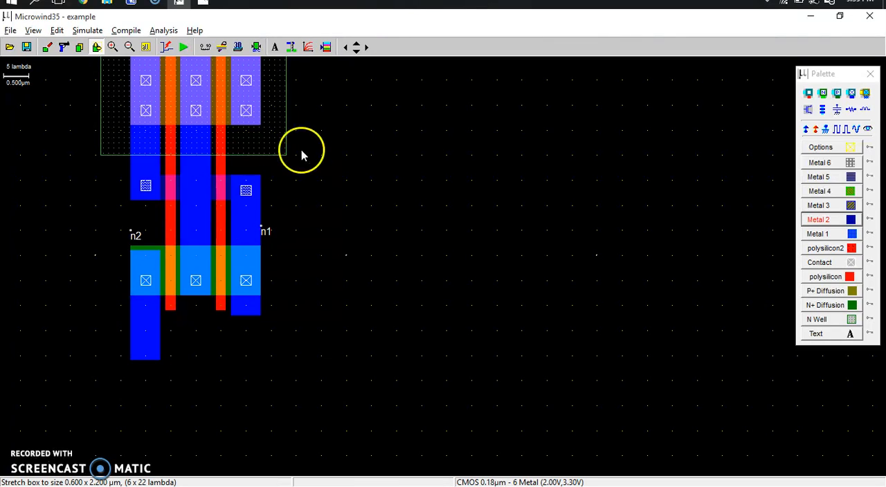
Draw a metal 1 box about 4 by 0.6 µm running right from the lower end of n2's metal strip
left_click(846, 236)
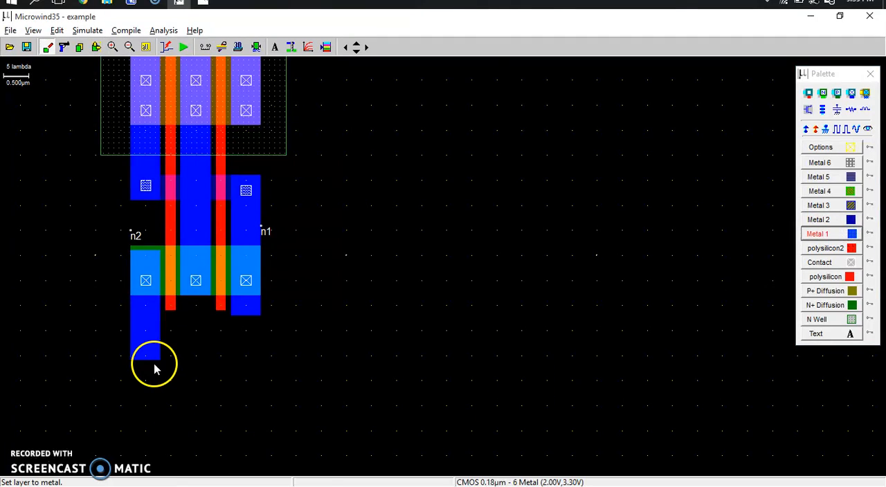
left_click_drag(134, 342, 211, 367)
left_click_drag(329, 364, 330, 365)
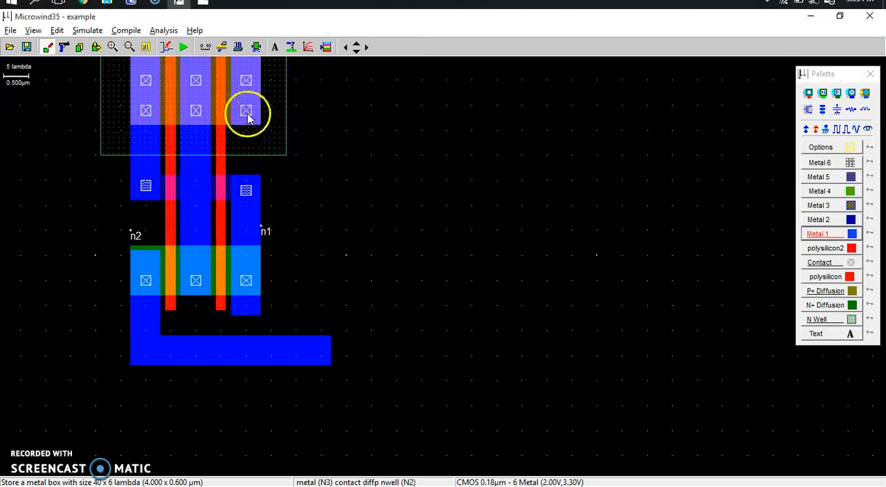
Extend metal 1 right from p2's strip, about 0.6 µm high, and join it to the lower box with a vertical box about 0.7 by 5.4 µm
left_click_drag(233, 96, 265, 122)
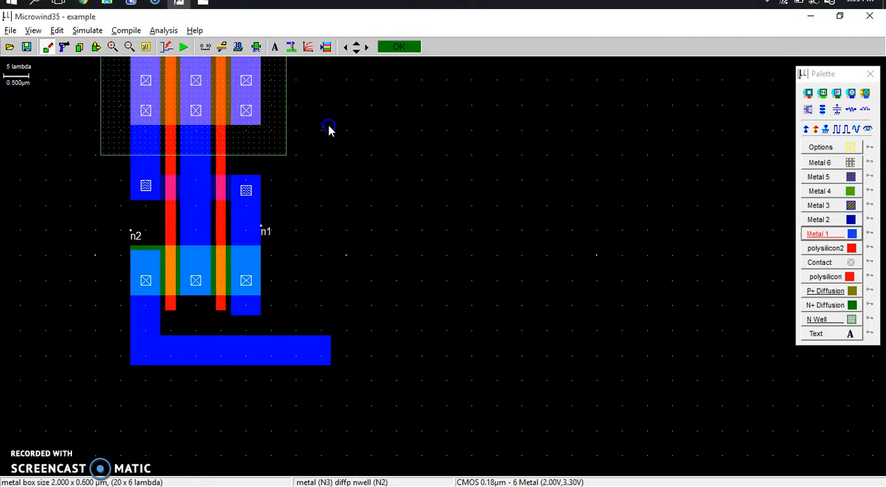
left_click_drag(329, 129, 326, 125)
left_click_drag(298, 97, 330, 365)
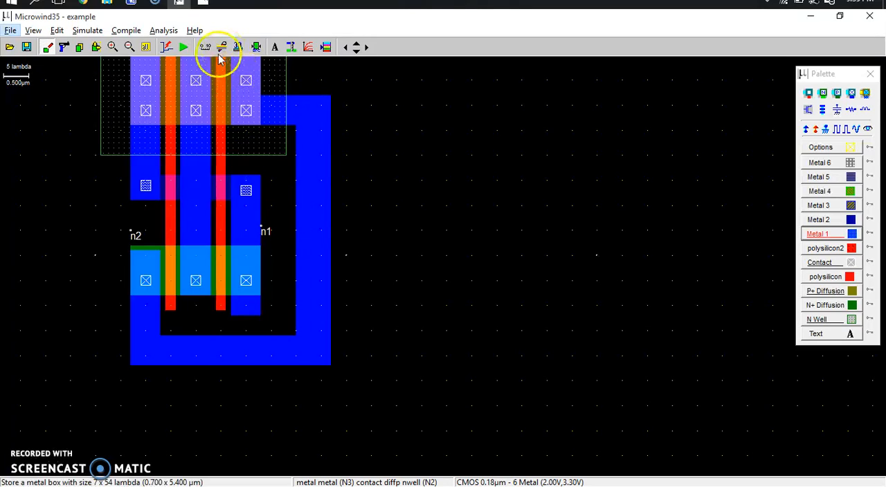
left_click(149, 47)
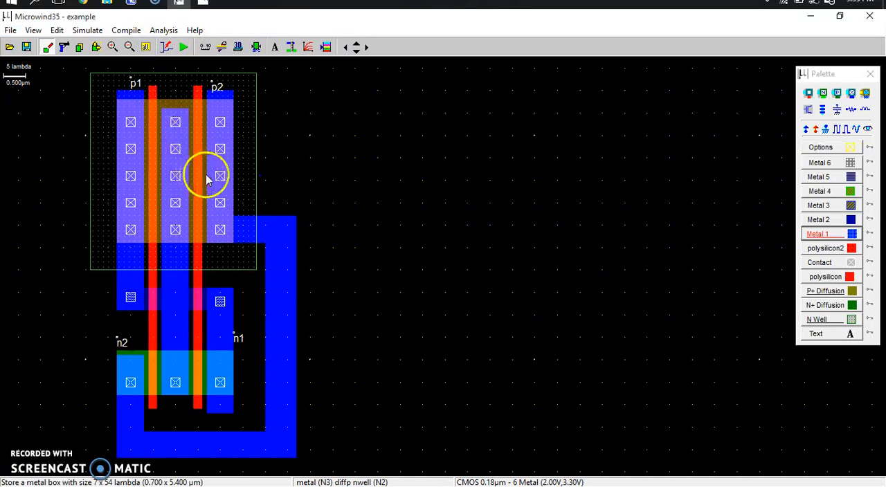
Draw a metal 1 output box about 2.3 µm wide leftward from the central strip, between p1's strip and n2, and reduce its height to about 0.4 µm
key("alt+Tab")
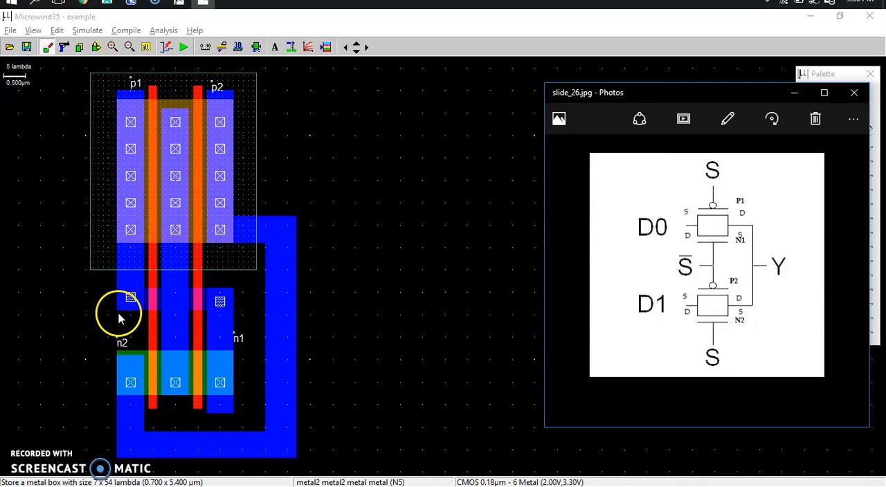
left_click(71, 319)
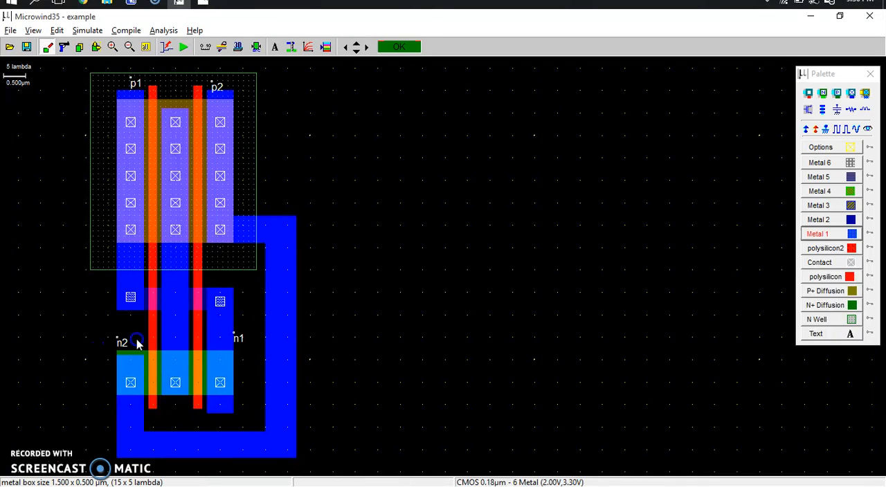
left_click_drag(173, 344, 172, 340)
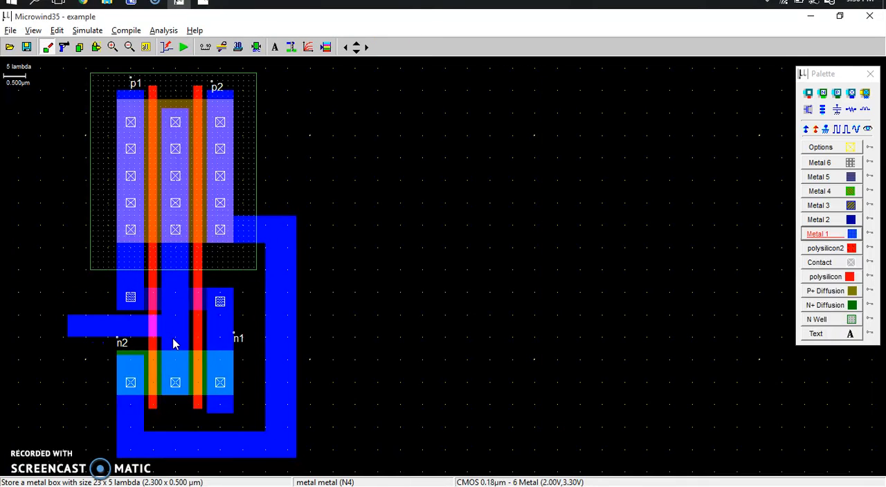
left_click(95, 46)
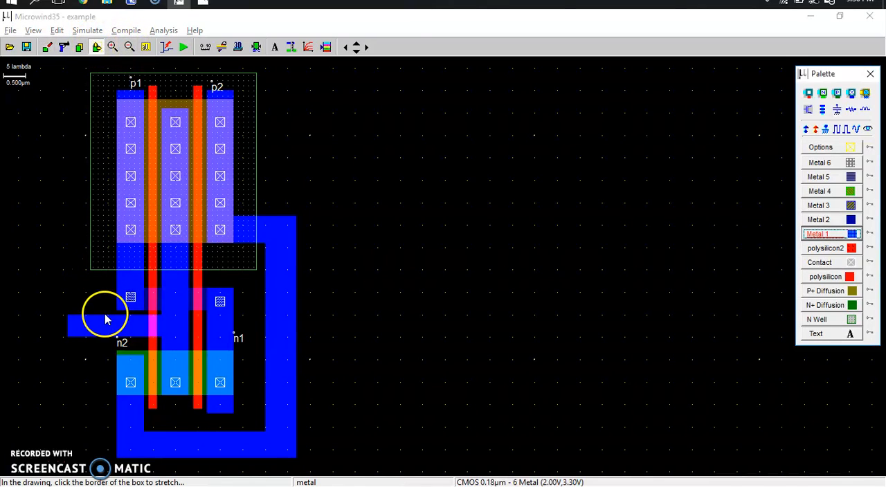
left_click(103, 316)
left_click(106, 321)
left_click(105, 321)
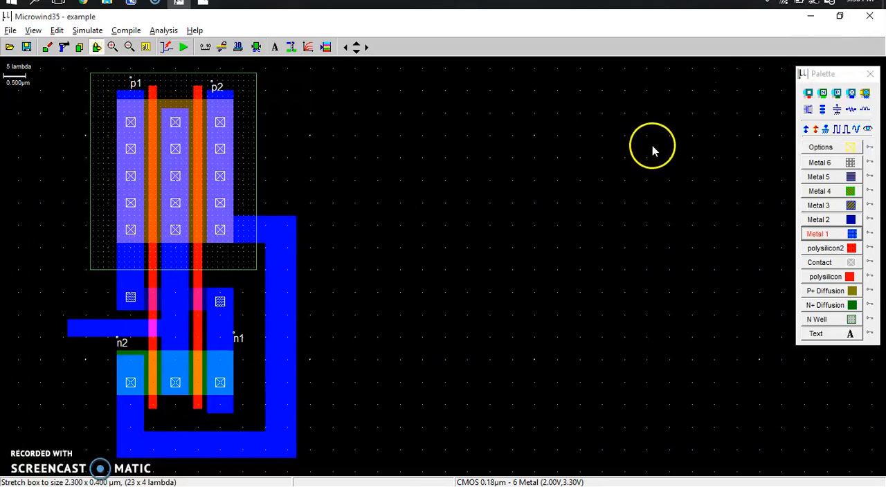
Assign a clock labelled S to the left polysilicon gate with its default parameters, following the reference schematic
left_click(153, 282)
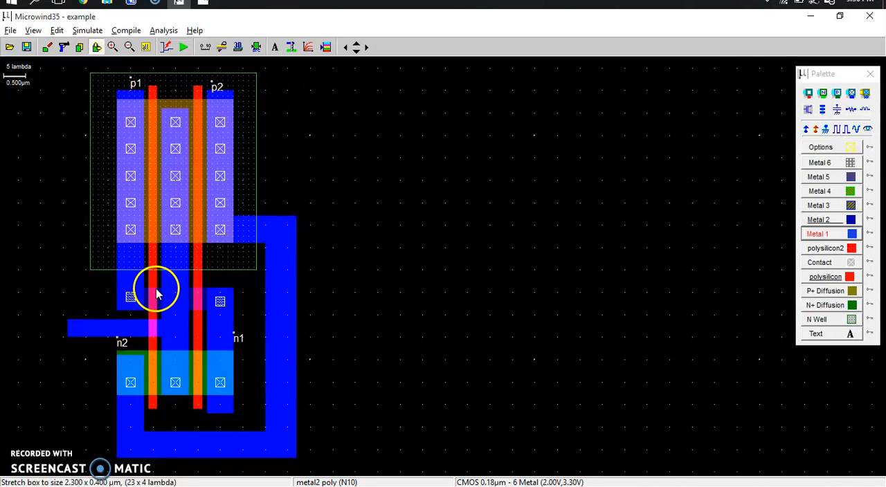
key("alt+Tab")
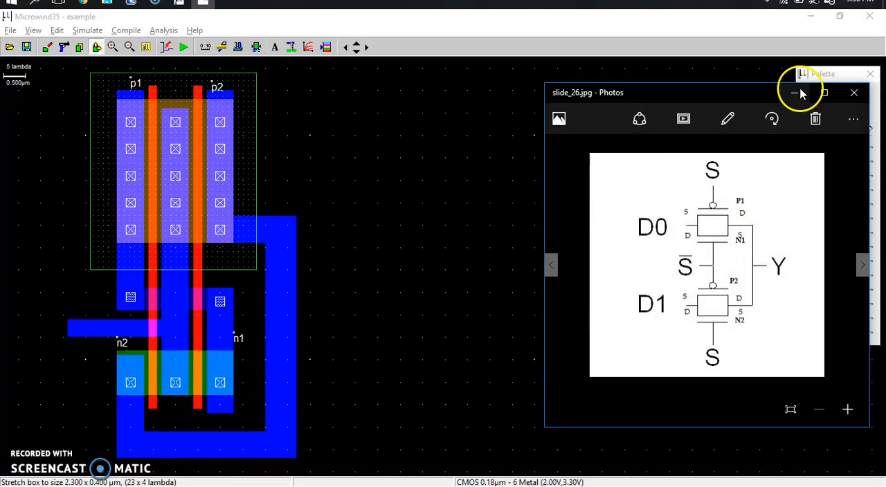
left_click(489, 221)
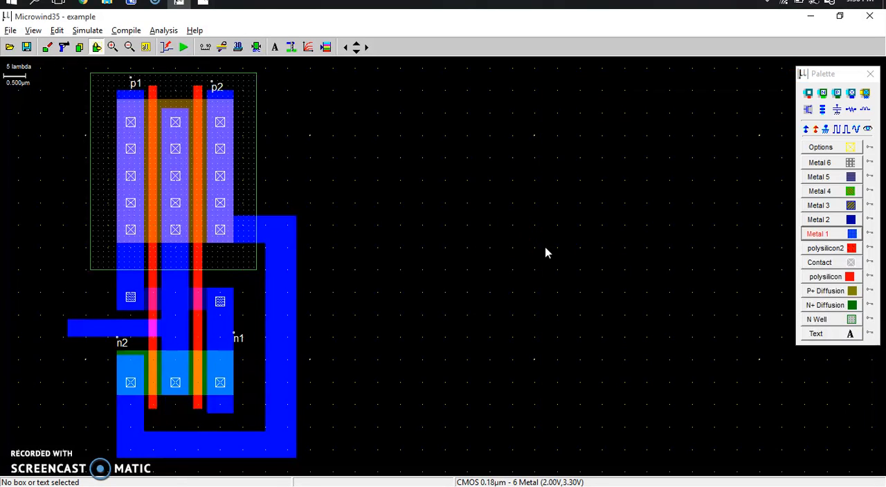
left_click(839, 131)
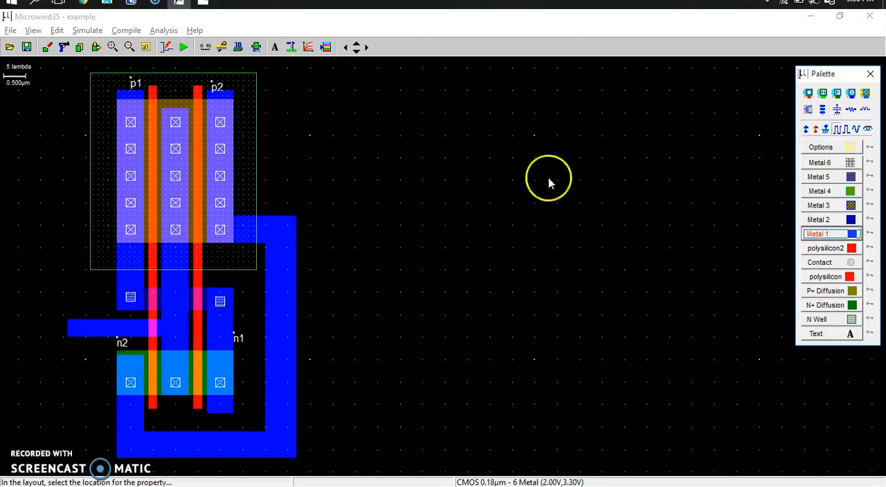
left_click(155, 280)
left_click(390, 167)
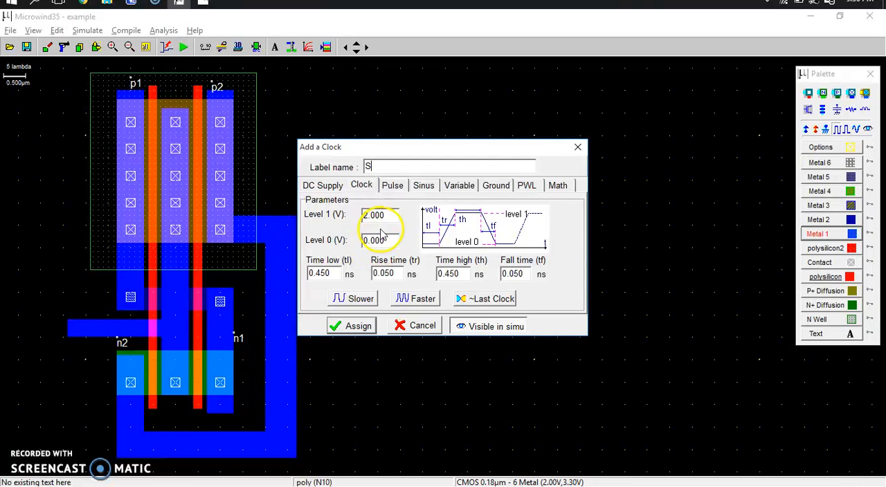
left_click(353, 326)
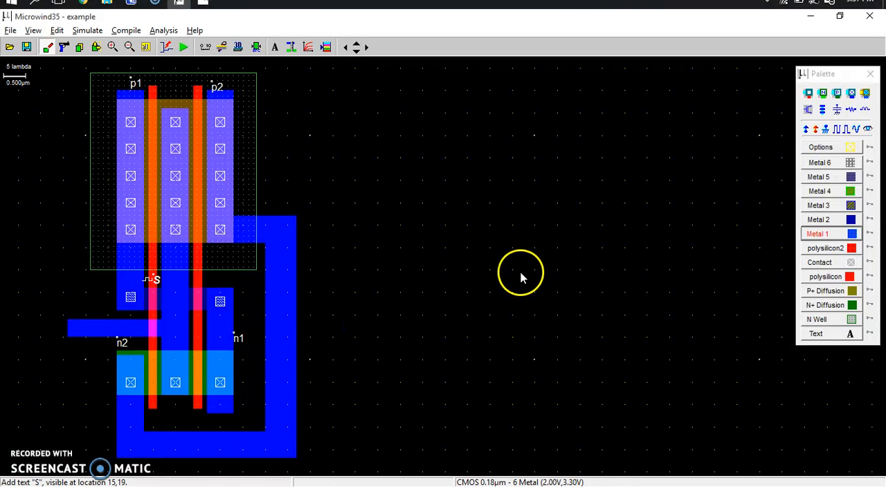
Assign a clock labelled sbar to the right polysilicon gate, with level 1 at 0 V, level 0 at 2 V and 0.450 ns low and high times
left_click(809, 110)
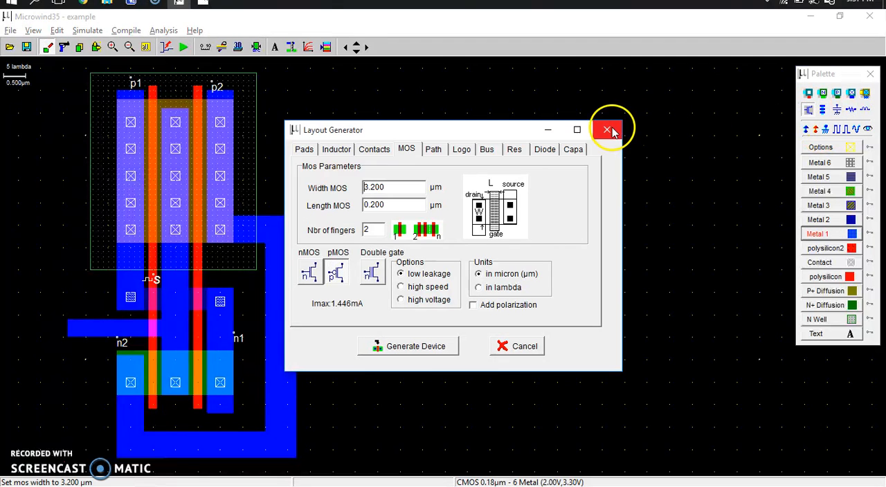
left_click(608, 130)
left_click(838, 128)
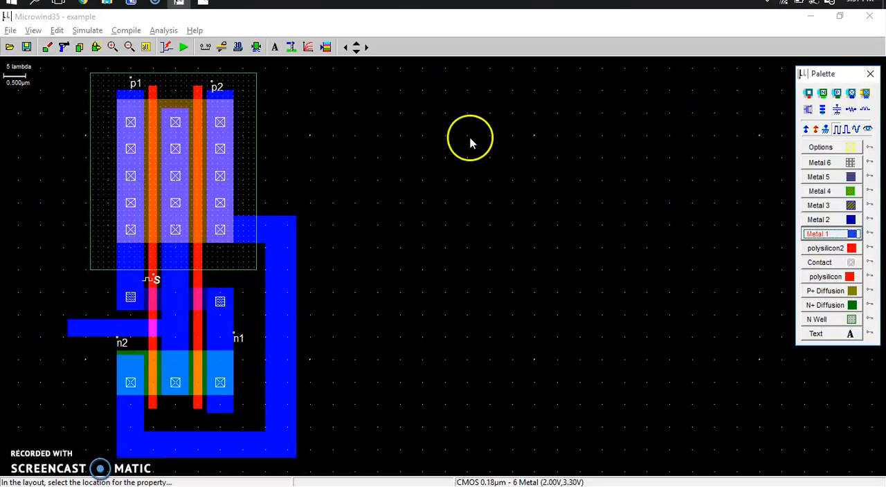
left_click(200, 280)
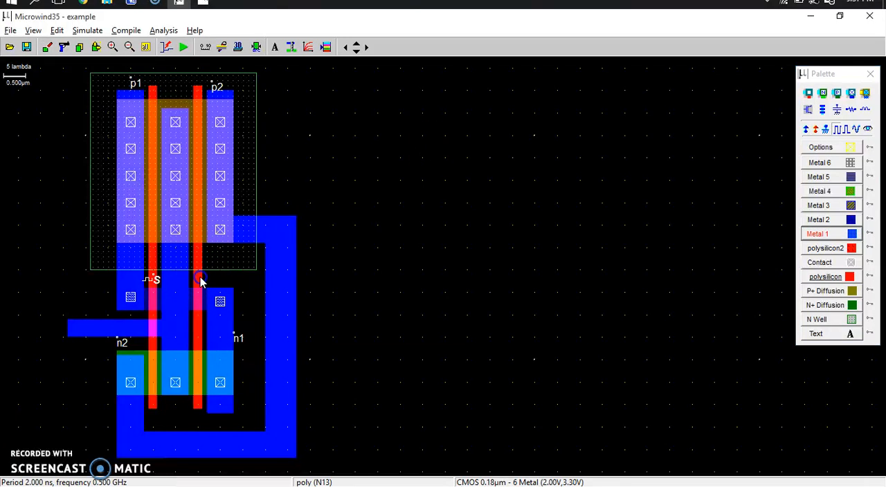
left_click(391, 169)
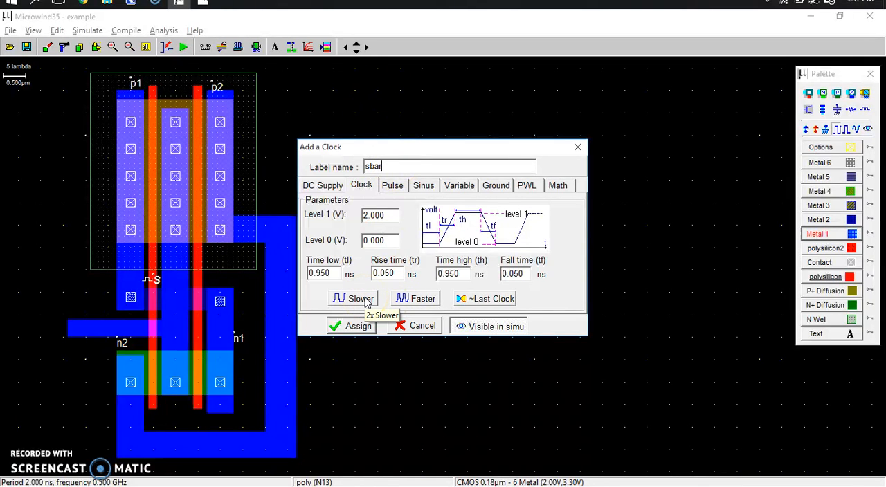
left_click(399, 298)
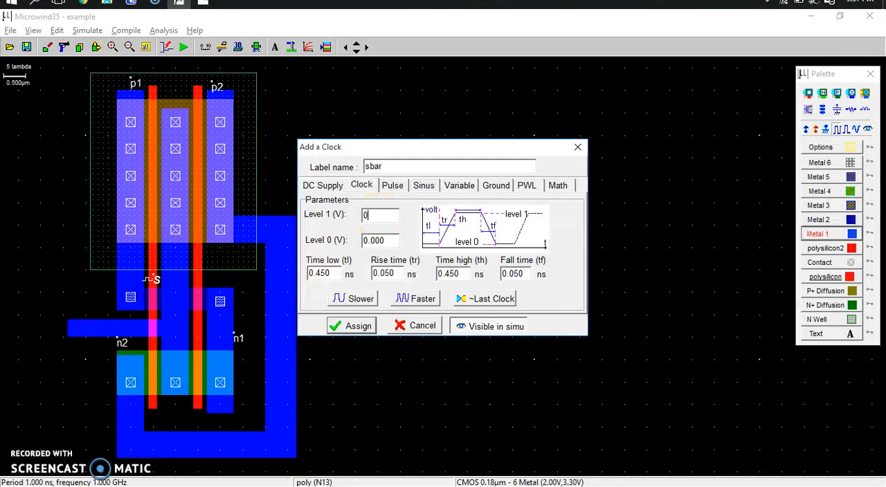
double_click(375, 239)
left_click(351, 326)
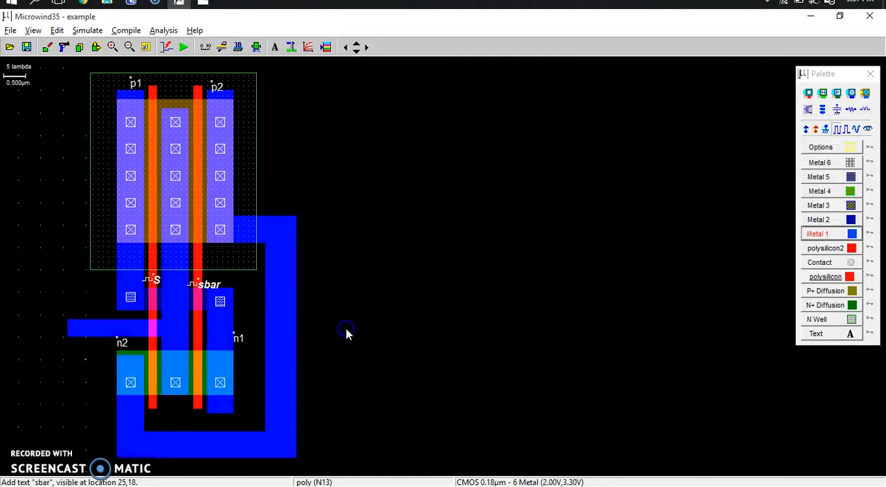
Slow down the sbar and S clocks to 0.950 ns low and high times each
left_click(197, 287)
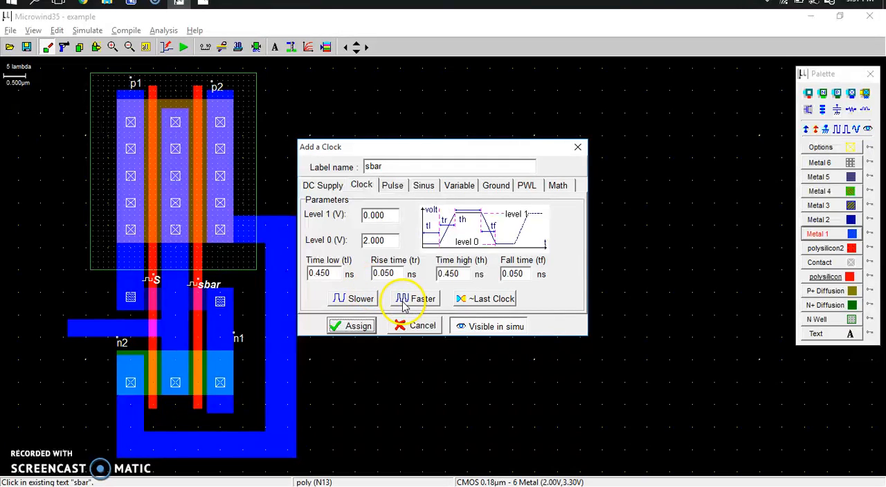
left_click(358, 296)
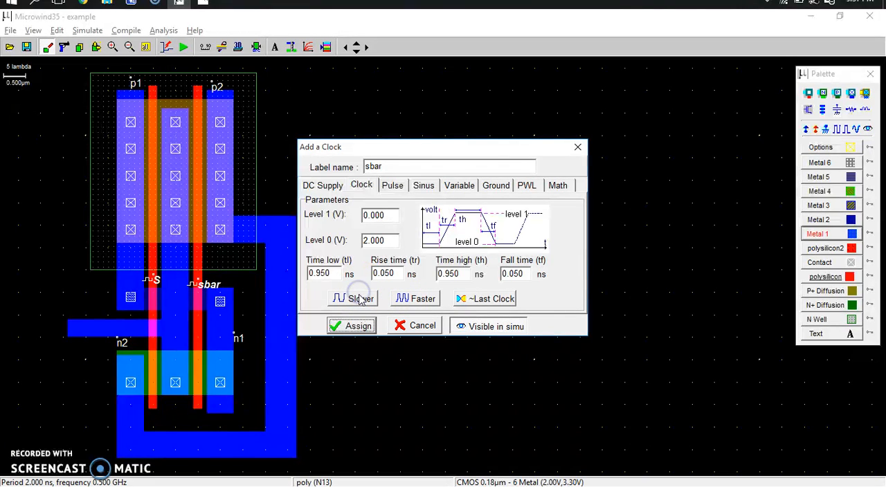
left_click(359, 326)
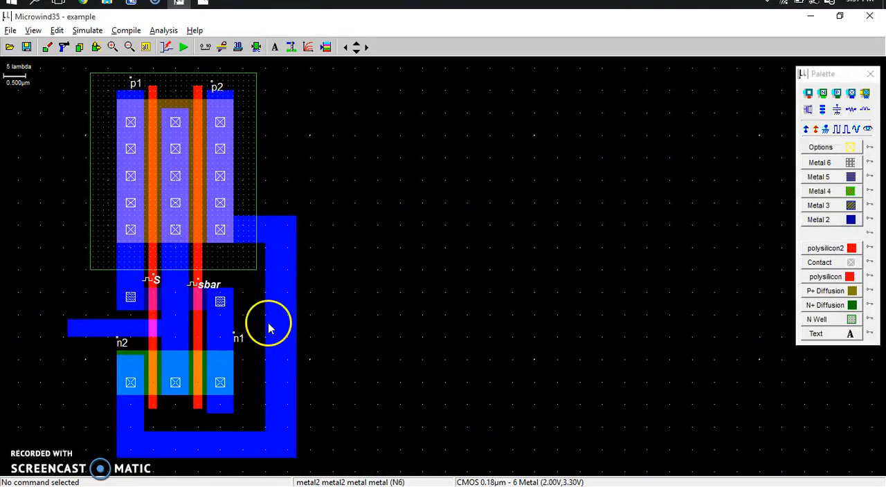
left_click(155, 279)
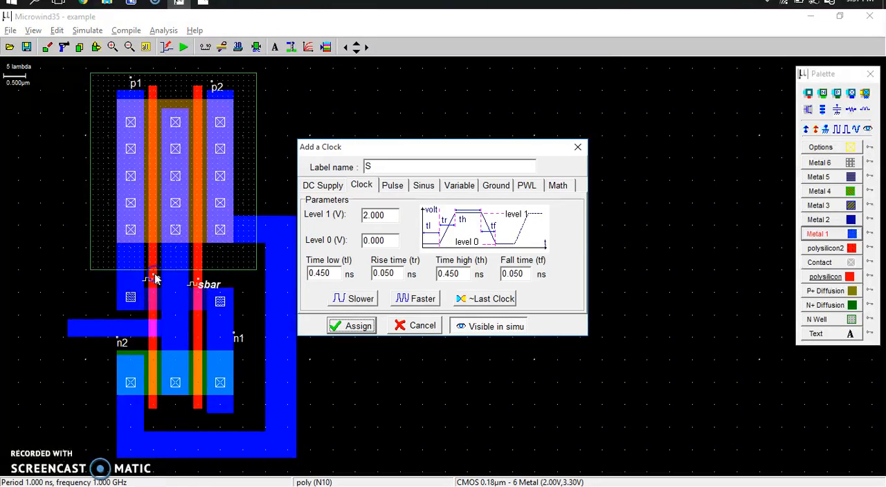
left_click(353, 298)
left_click(359, 326)
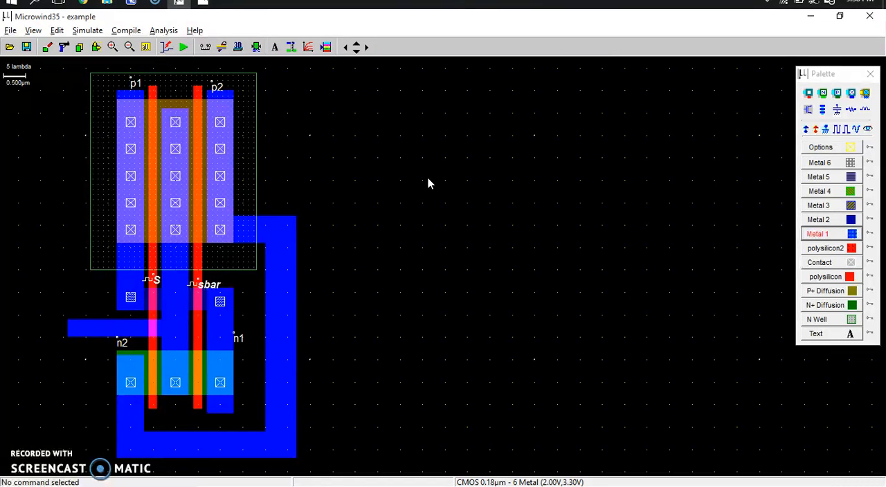
Check the reference schematic and assign a clock labelled D0, with 0.200 ns low and high times, to the metal 1 strip beside n1
key("alt+Tab")
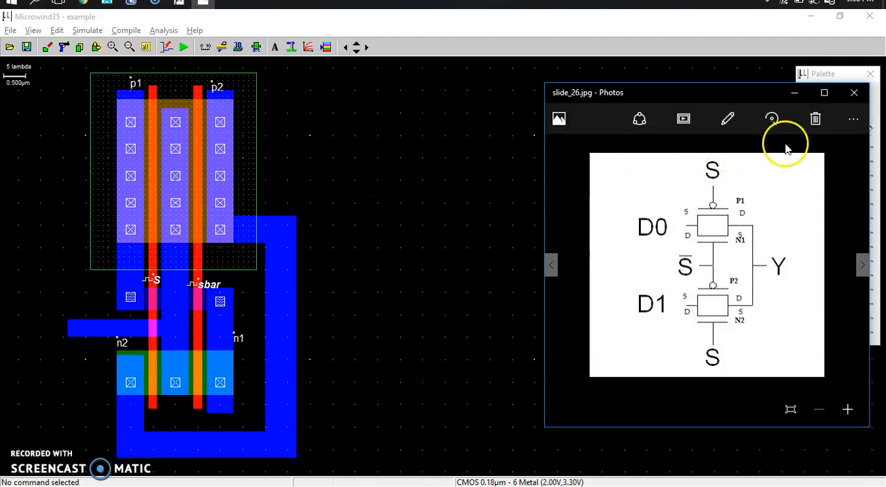
left_click(856, 92)
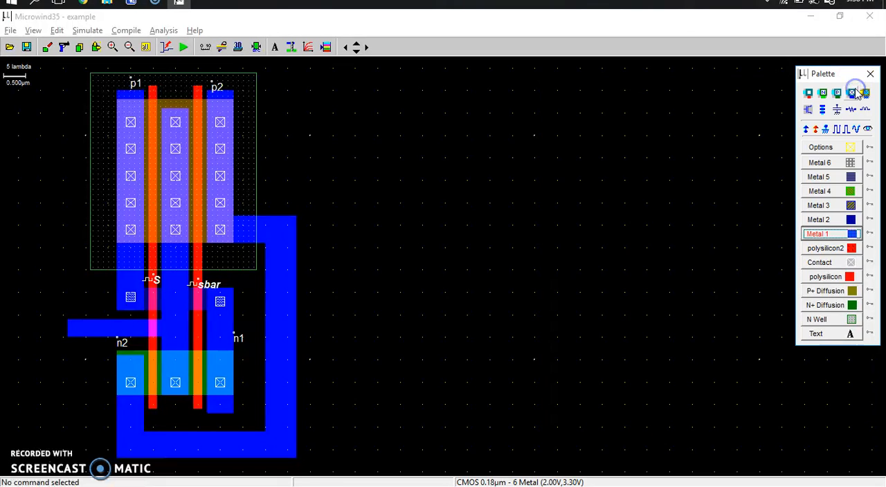
left_click(838, 130)
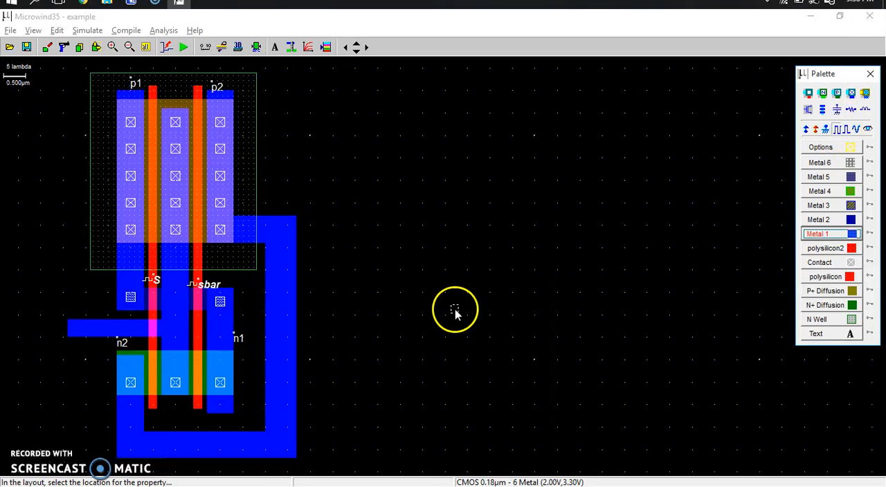
left_click(220, 334)
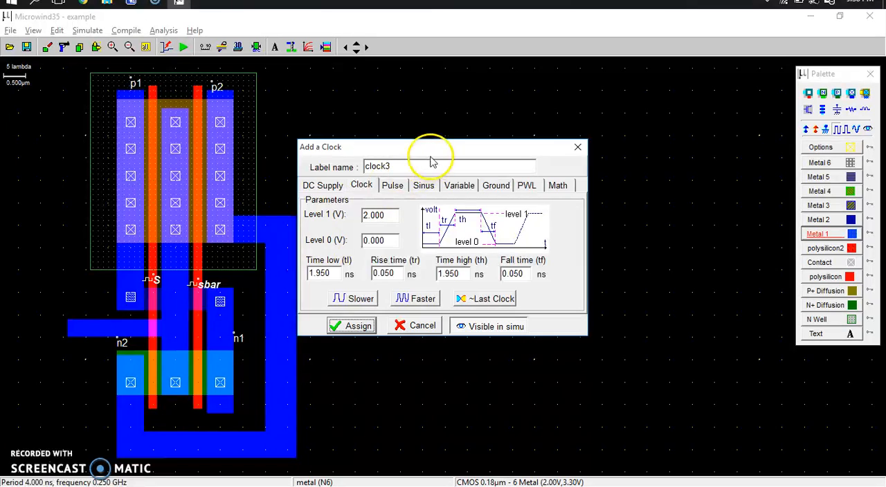
left_click(405, 167)
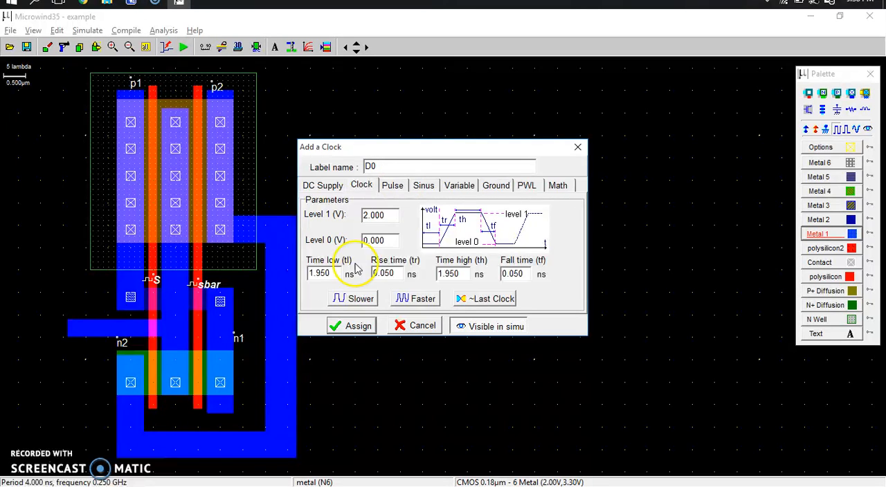
left_click(407, 299)
left_click(407, 299)
left_click(407, 299)
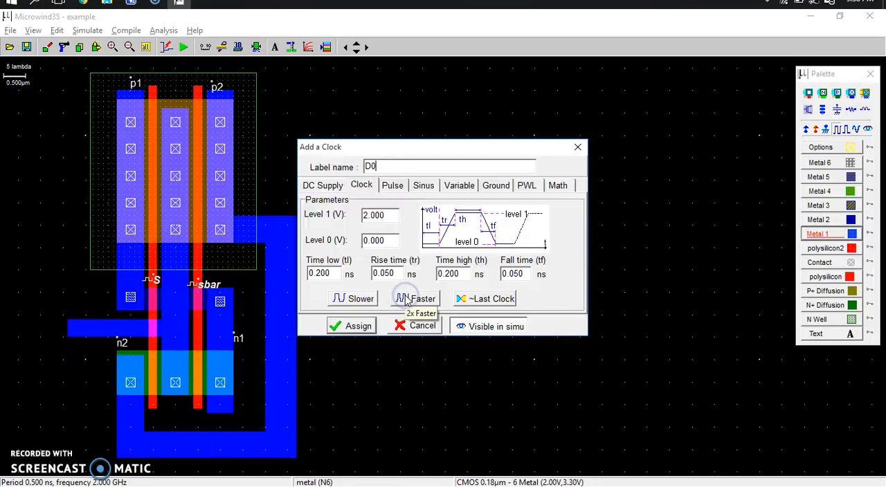
left_click(351, 325)
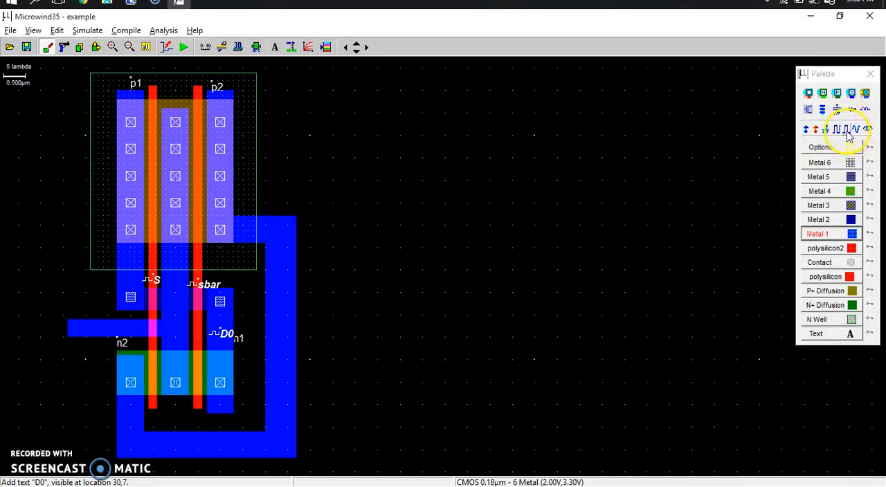
Assign a clock labelled D1 with 0.450 ns low and high times to the outer vertical metal 1 box joining p2 and n2
left_click(835, 129)
left_click(292, 314)
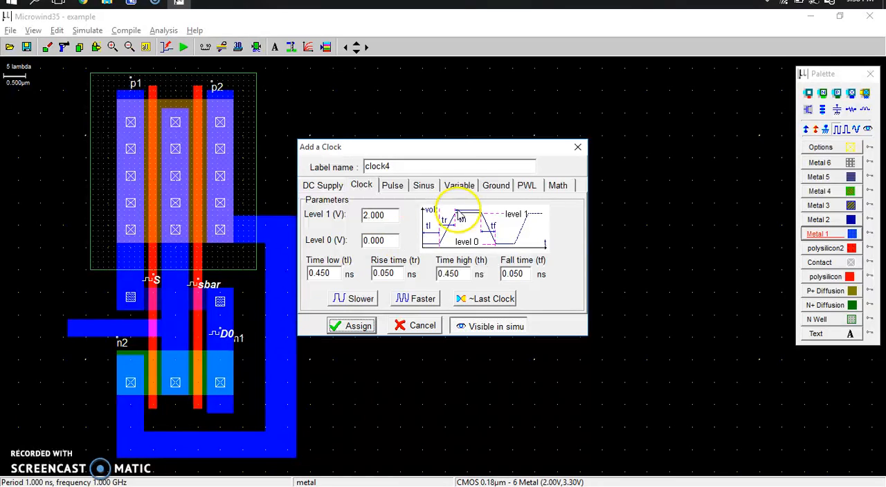
left_click(434, 168)
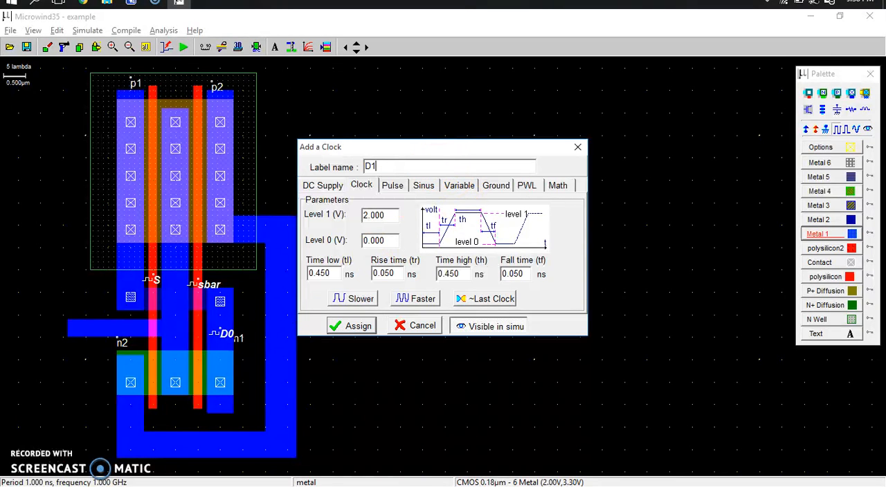
left_click(360, 326)
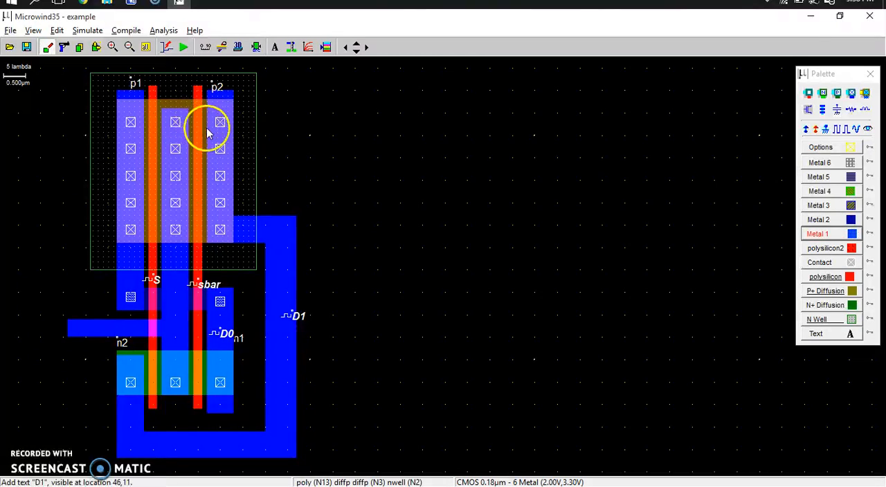
Move the text labels p1, p2, n1 and n2 off the layout into the empty area beside it
left_click(97, 46)
left_click(130, 81)
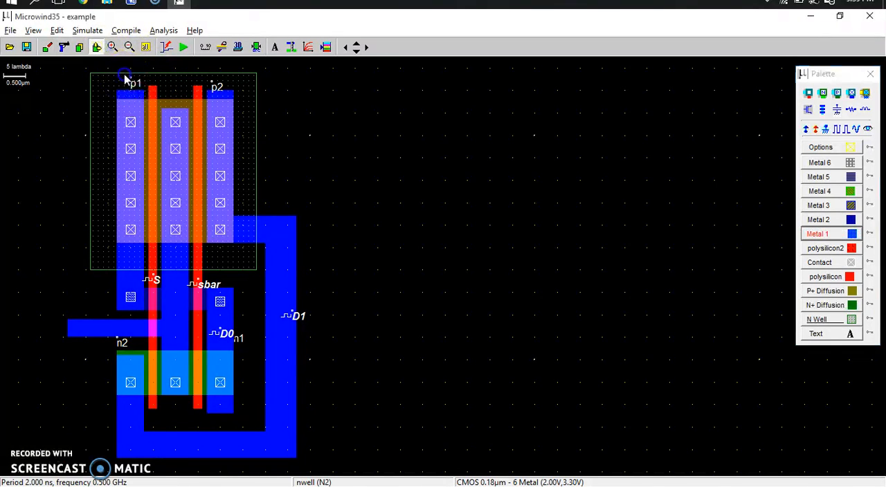
left_click_drag(144, 90, 144, 90)
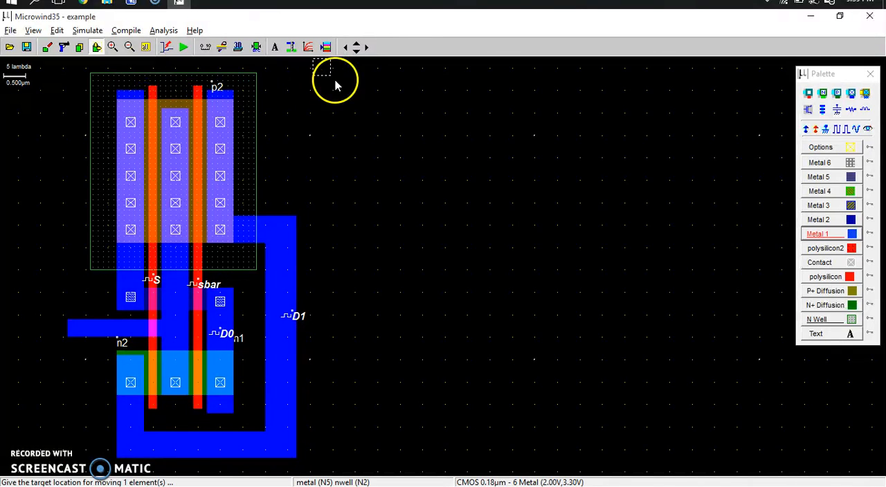
left_click(345, 116)
left_click(214, 88)
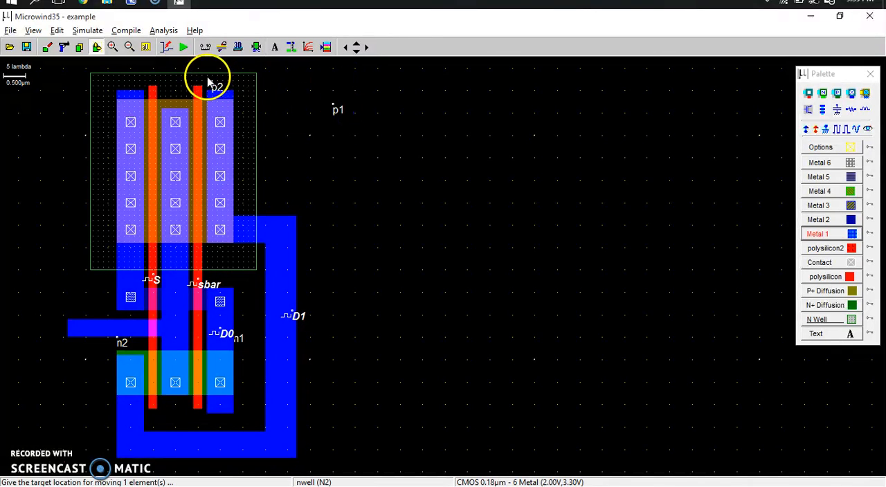
left_click(213, 109)
left_click_drag(224, 104, 227, 105)
left_click(358, 140)
left_click(228, 336)
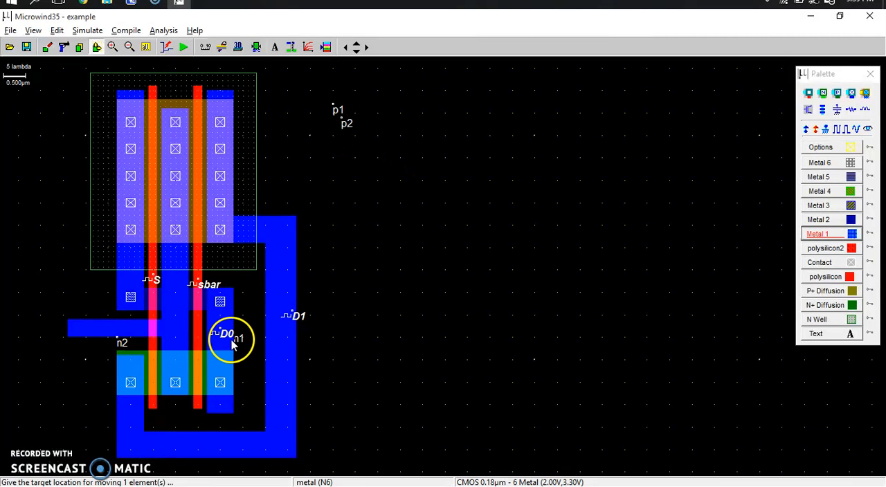
left_click(228, 344)
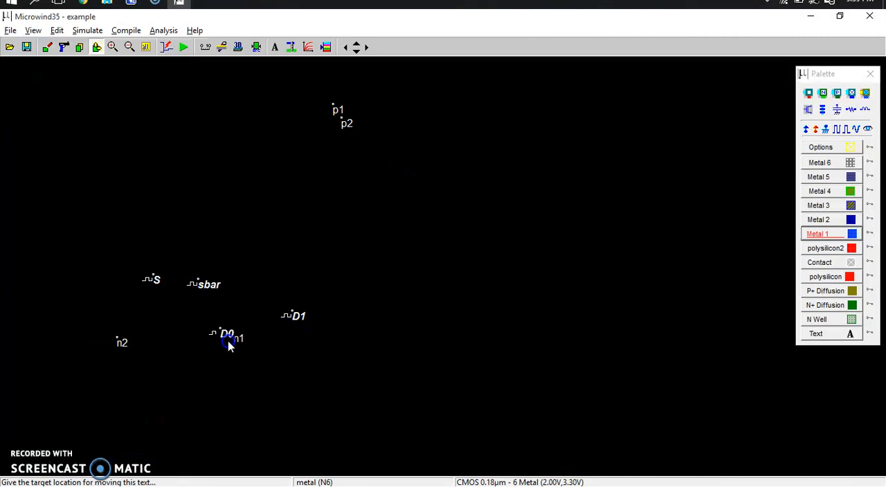
left_click(241, 339)
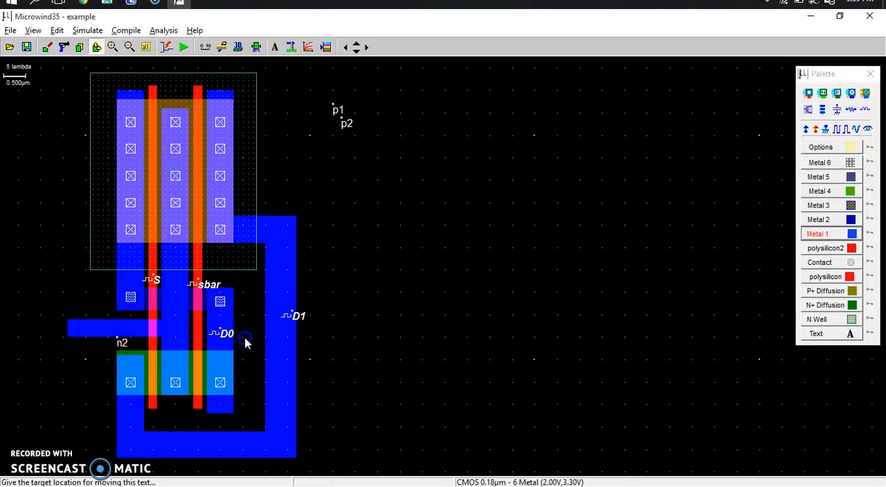
left_click(113, 339)
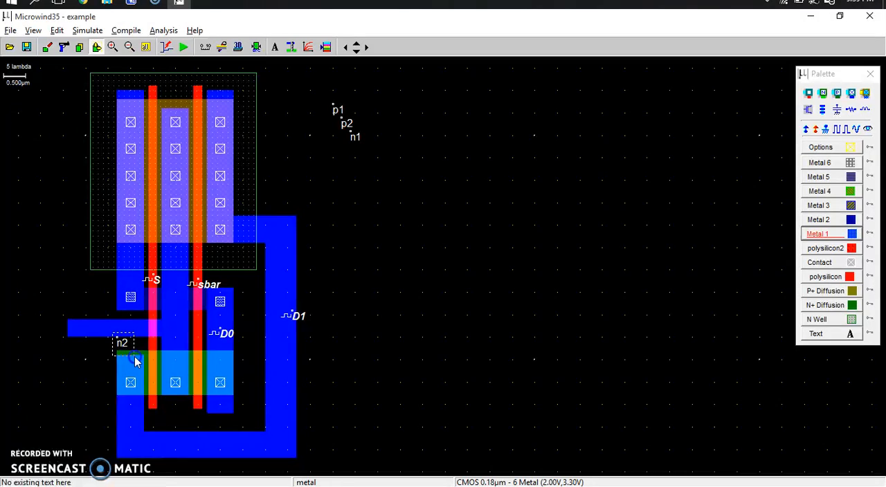
left_click(192, 307)
left_click(371, 170)
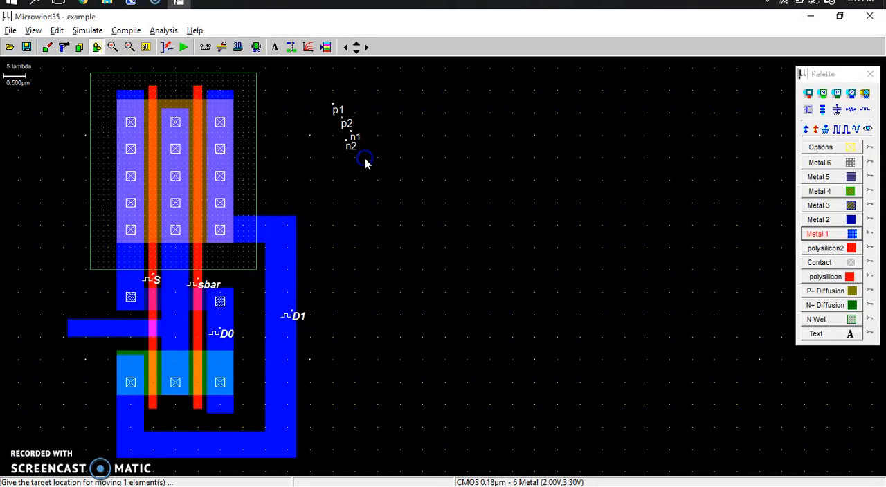
Delete the four text labels p1, p2, n1 and n2 together from the empty area
left_click(61, 46)
left_click(350, 143)
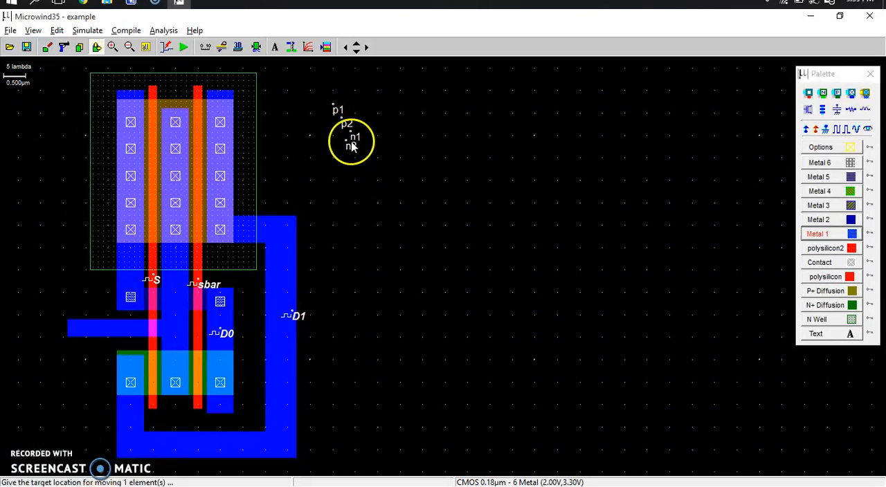
left_click(182, 88)
left_click(64, 47)
left_click(272, 113)
left_click(320, 91)
left_click(369, 168)
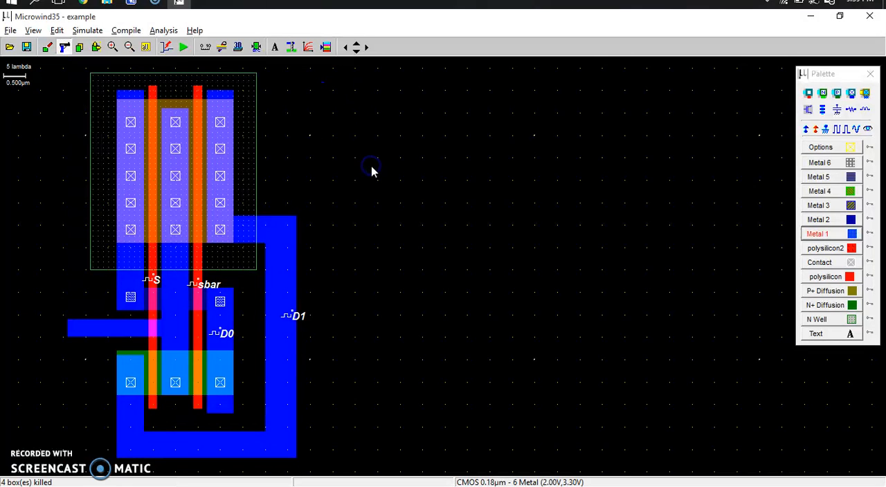
Add a label Y, visible in simulation, to the metal 1 output box beside the S gate
left_click(866, 129)
left_click_drag(118, 310, 103, 328)
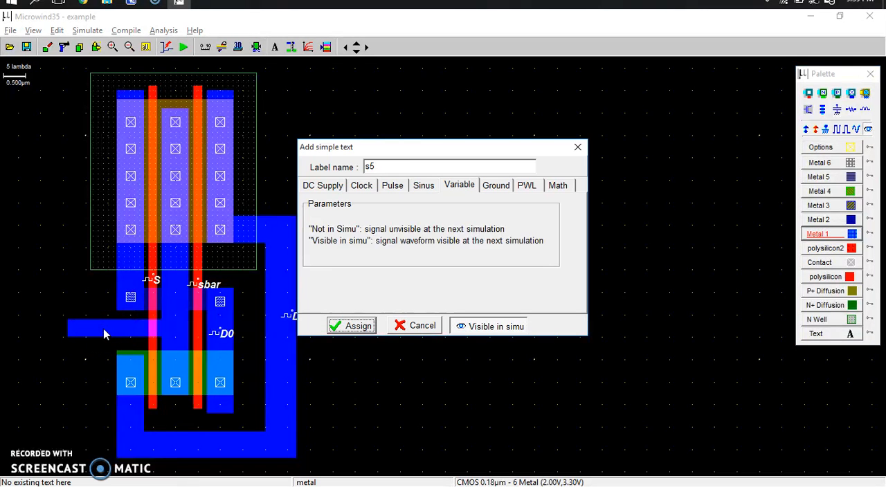
double_click(414, 168)
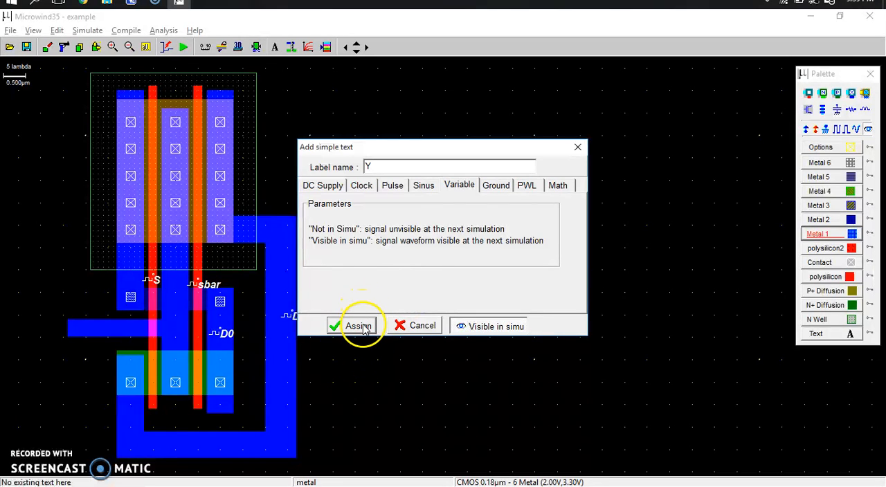
left_click(358, 326)
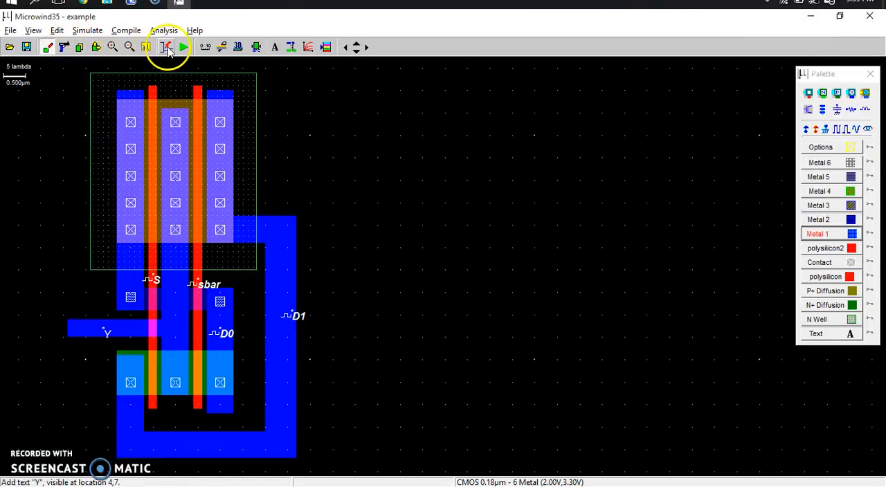
Add a Vdd+ supply to the n-well, run the simulation to examine the voltage-versus-time waveforms, and close the results
left_click(97, 47)
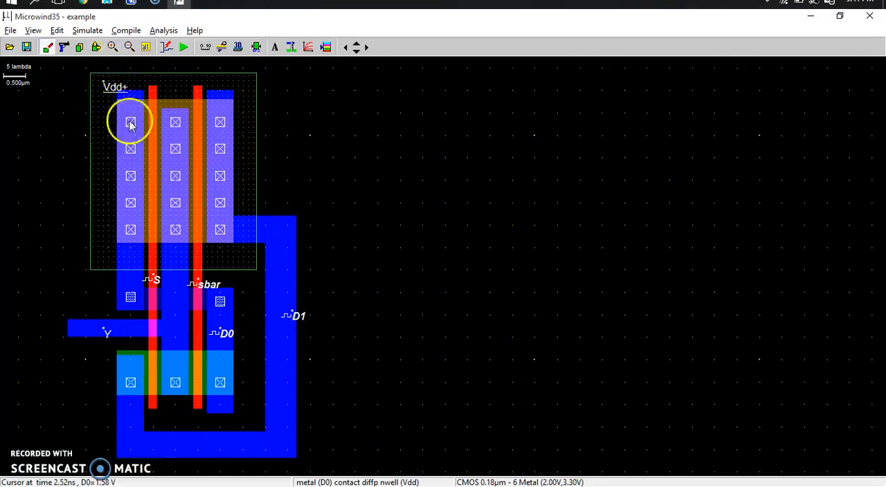
left_click(183, 49)
left_click(189, 159)
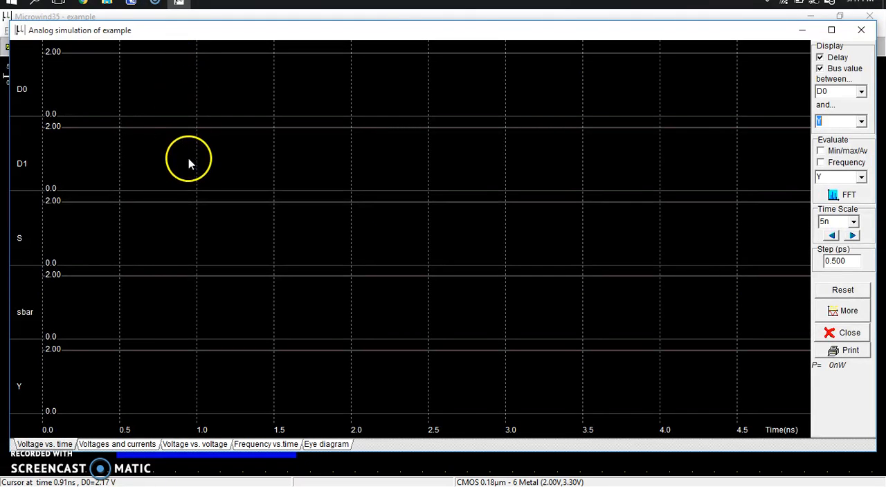
left_click(45, 443)
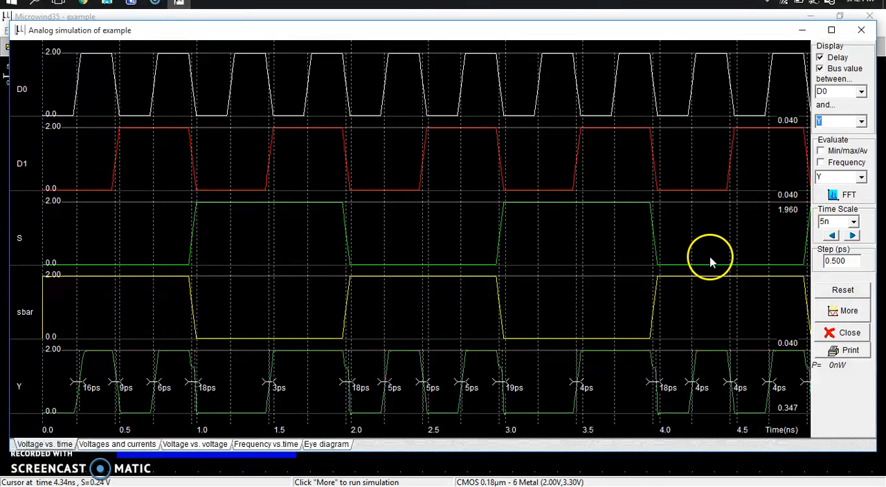
left_click(862, 31)
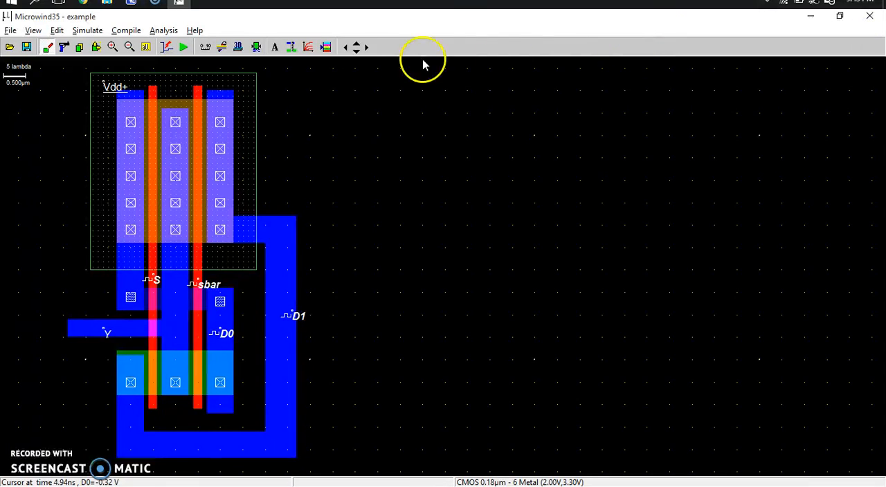
Add a 0.01 pF capacitor to ground at the free end of the metal 1 output Y, and rerun the simulation to examine the waveforms
left_click(326, 47)
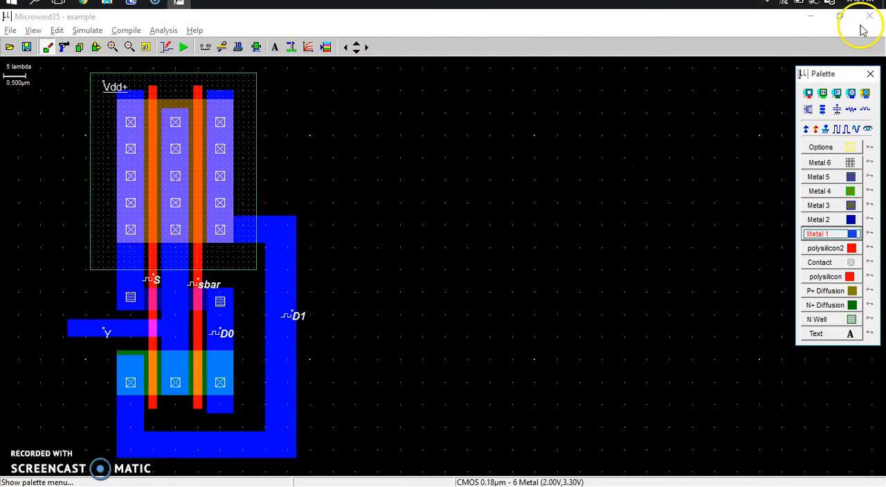
left_click(837, 109)
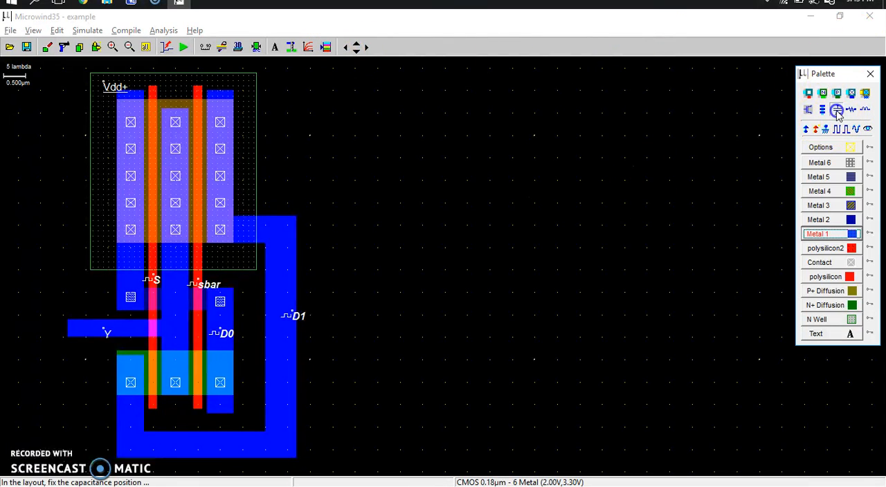
left_click(76, 336)
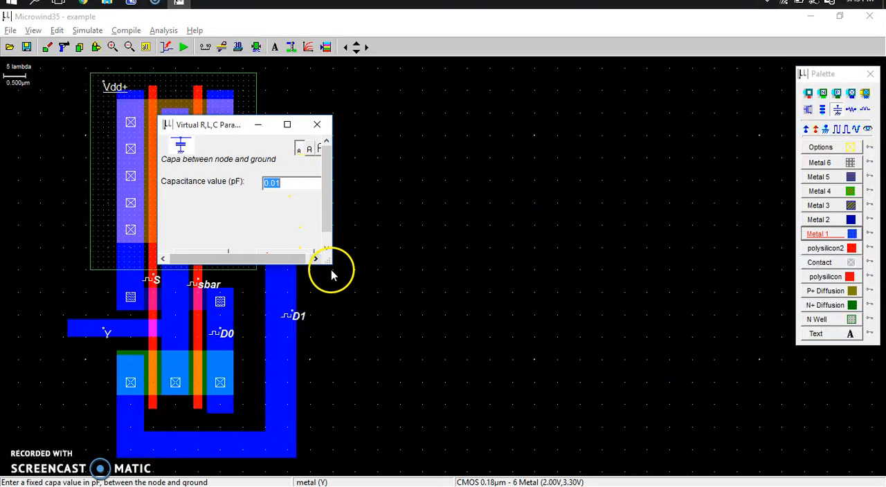
left_click_drag(331, 261, 361, 312)
left_click(211, 259)
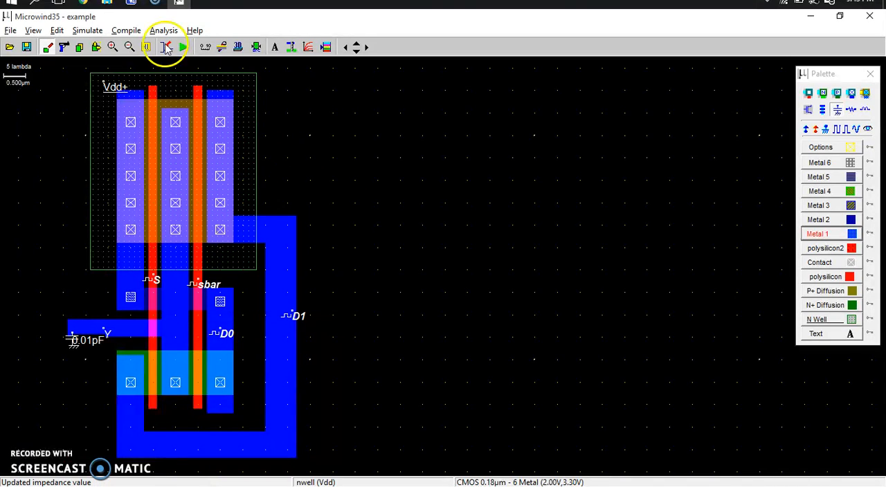
left_click(183, 47)
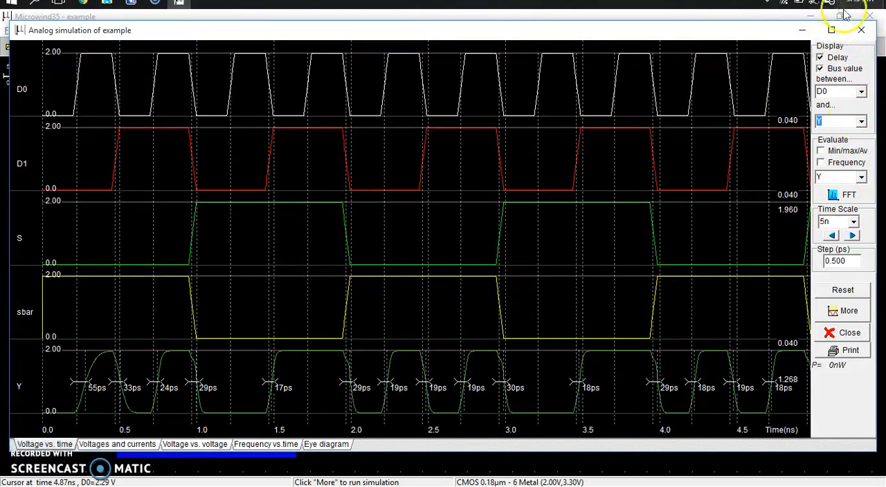
left_click(850, 33)
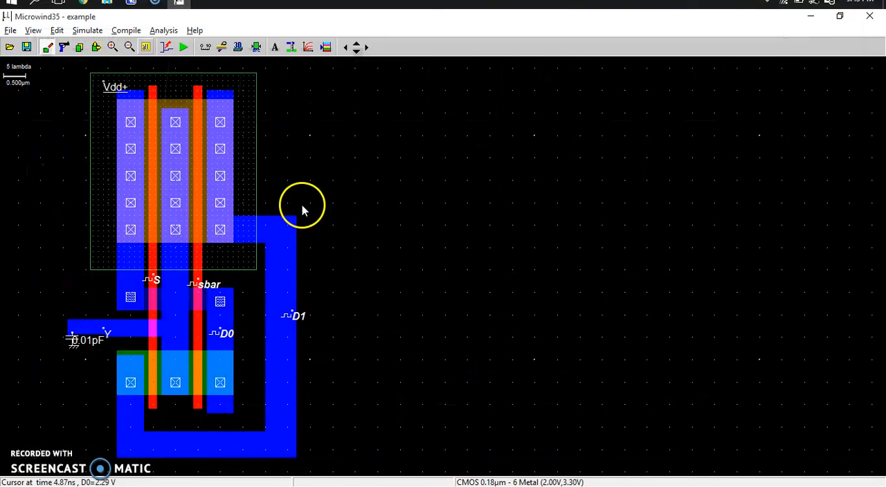
Add the text label 2_1 MUX in the empty area beside the n-well, above the D1 metal
left_click(275, 46)
left_click(284, 164)
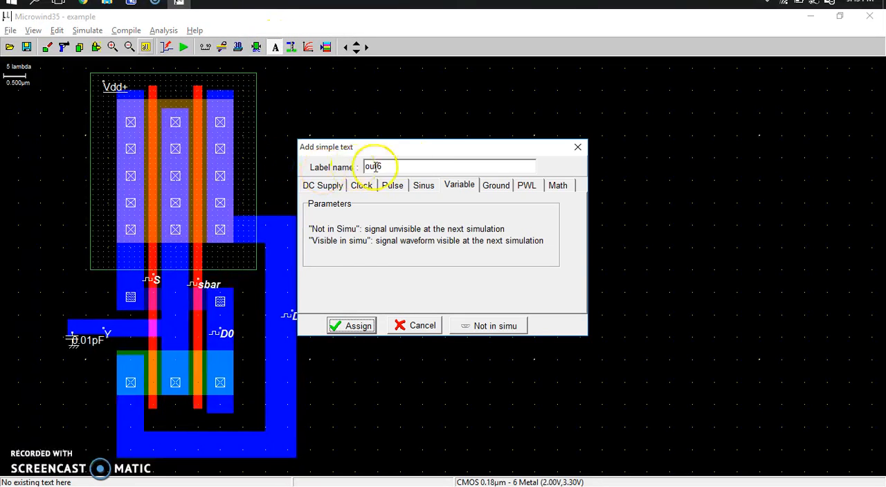
double_click(419, 164)
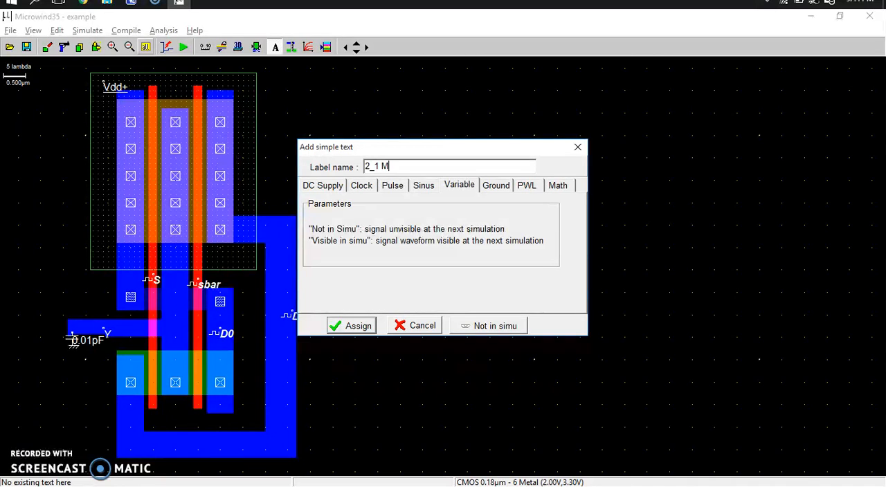
left_click(351, 325)
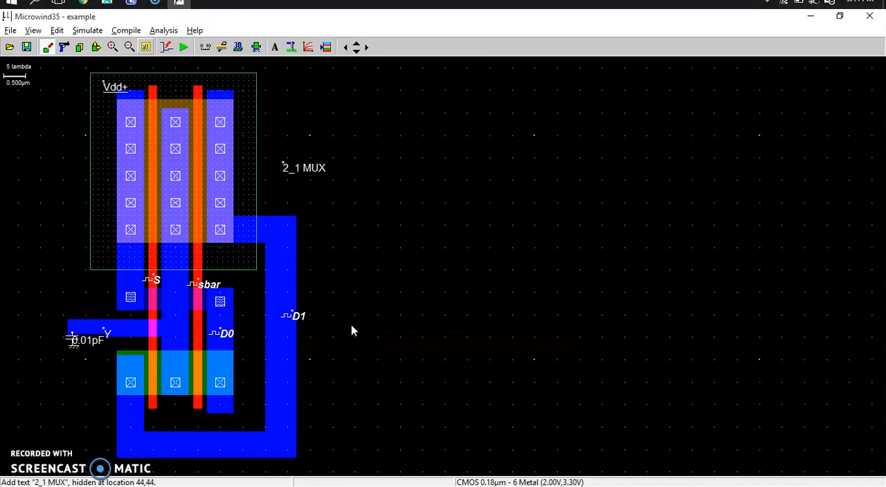